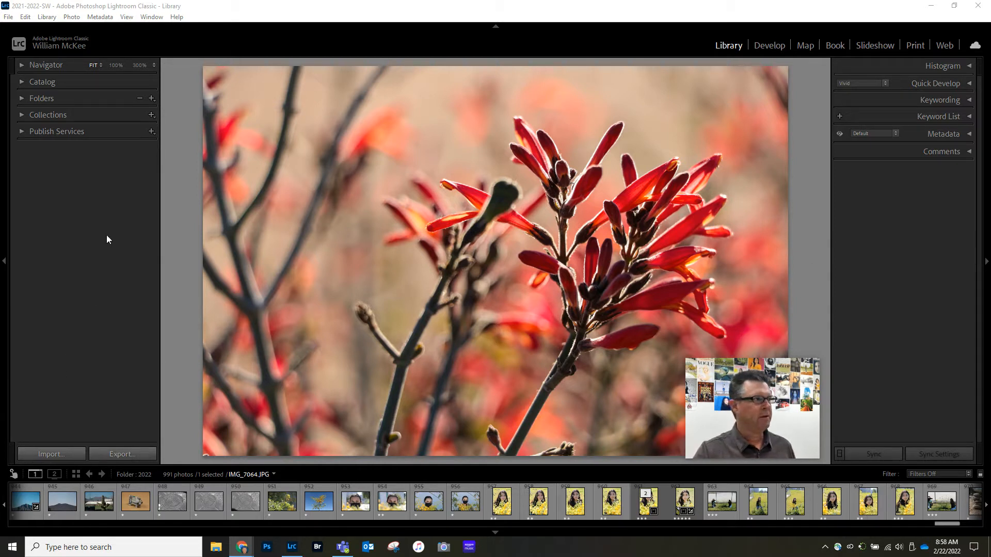
Step: Open the photo import dialog for the EOS_DIGITAL (E:) card and review the new photos it offers
{"action": "left_click", "coordinate": [27, 454]}
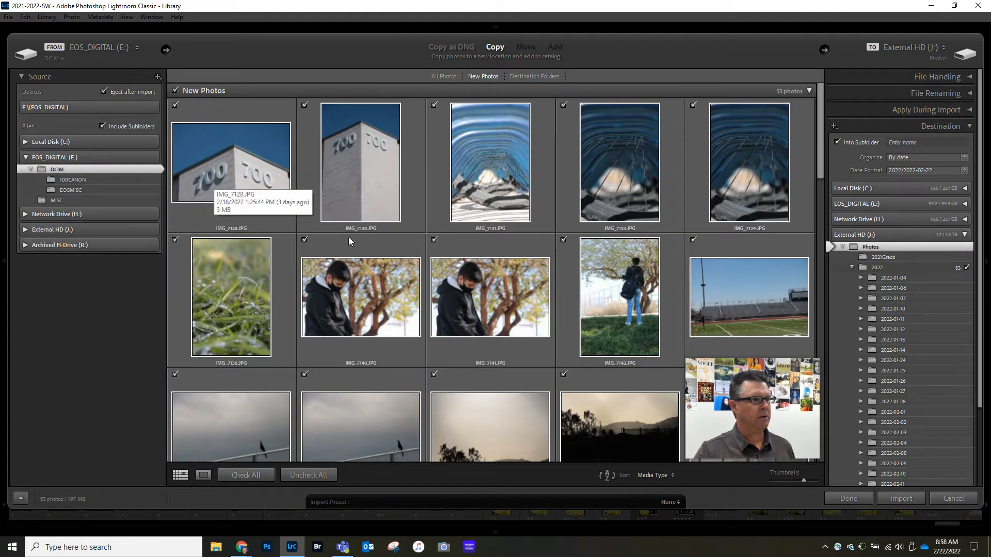
{"action": "scroll", "coordinate": [484, 250], "scroll_direction": "down", "scroll_amount": 3}
{"action": "scroll", "coordinate": [484, 250], "scroll_direction": "down", "scroll_amount": 15}
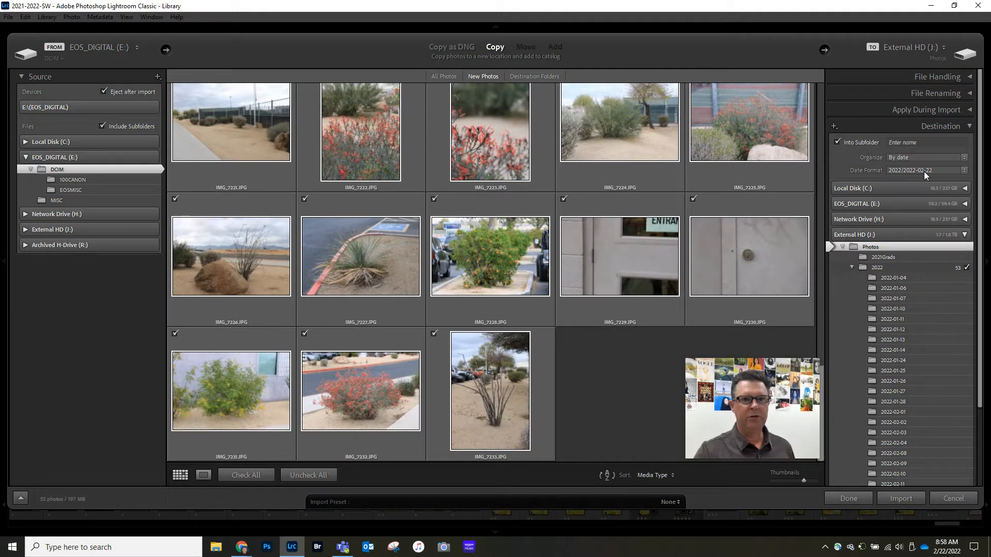
Step: Set the import destination to the Creative Cloud Files folder inside the personal user folder on Local Disk (C:)
{"action": "left_click", "coordinate": [964, 188]}
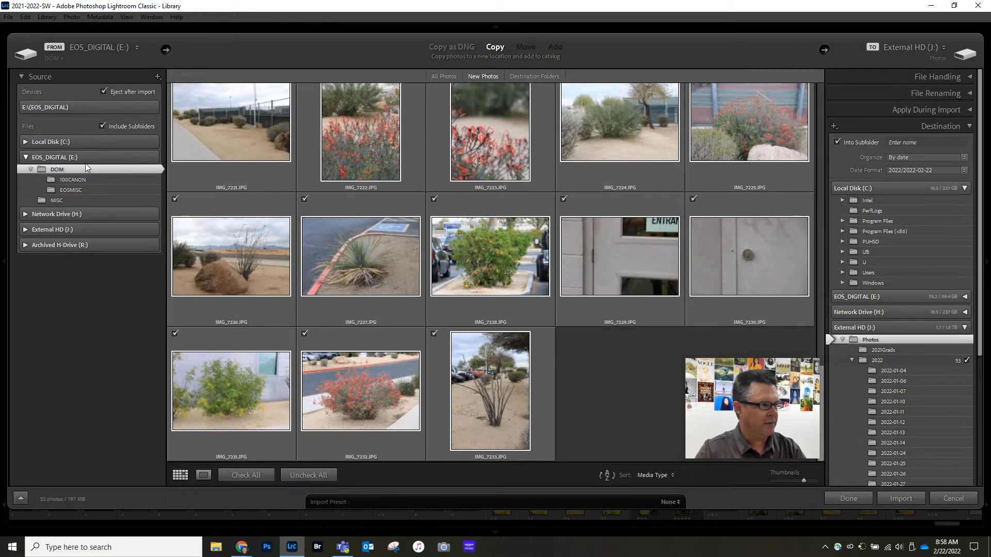
{"action": "scroll", "coordinate": [530, 220], "scroll_direction": "up", "scroll_amount": 2}
{"action": "scroll", "coordinate": [531, 220], "scroll_direction": "up", "scroll_amount": 6}
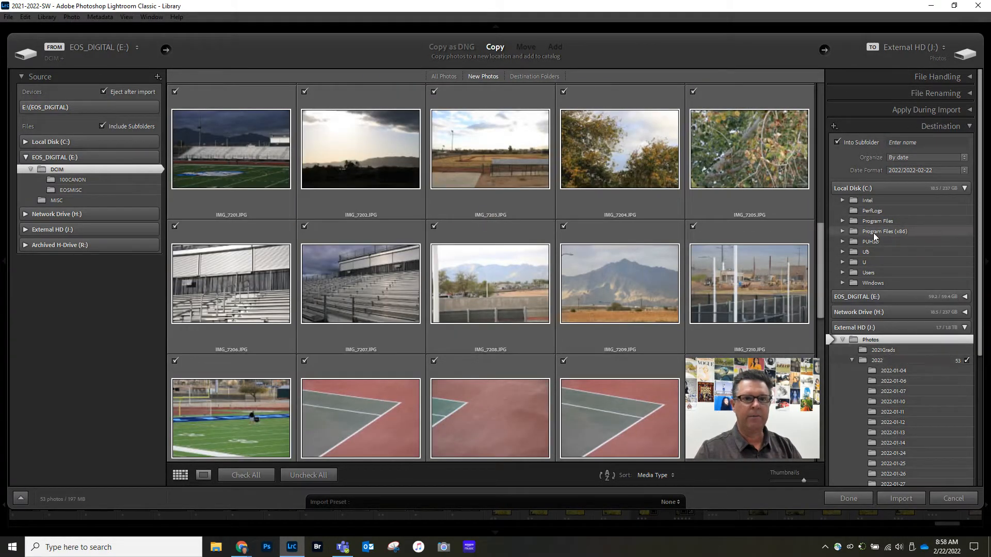
{"action": "left_click", "coordinate": [842, 272]}
{"action": "scroll", "coordinate": [914, 232], "scroll_direction": "down", "scroll_amount": 2}
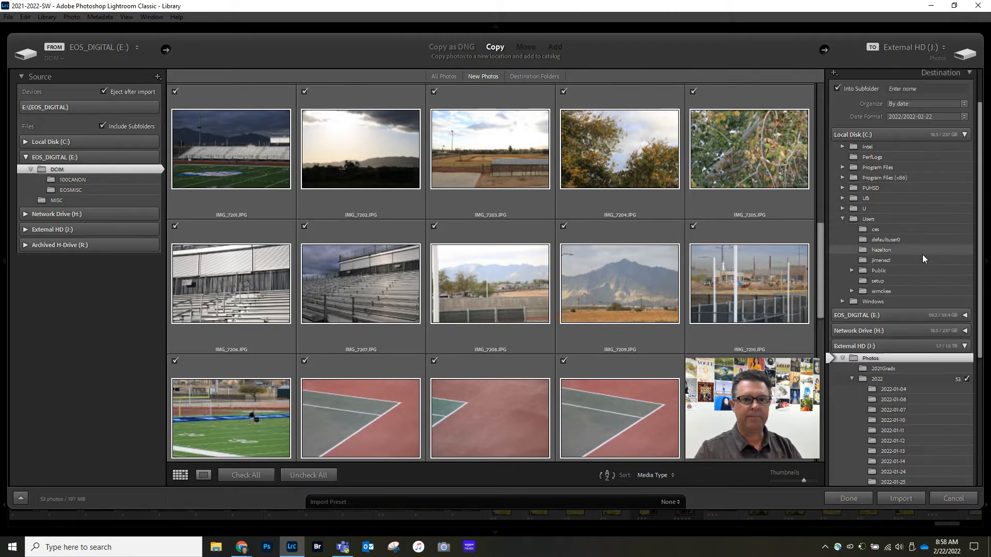
{"action": "left_click", "coordinate": [852, 291]}
{"action": "scroll", "coordinate": [933, 247], "scroll_direction": "down", "scroll_amount": 5}
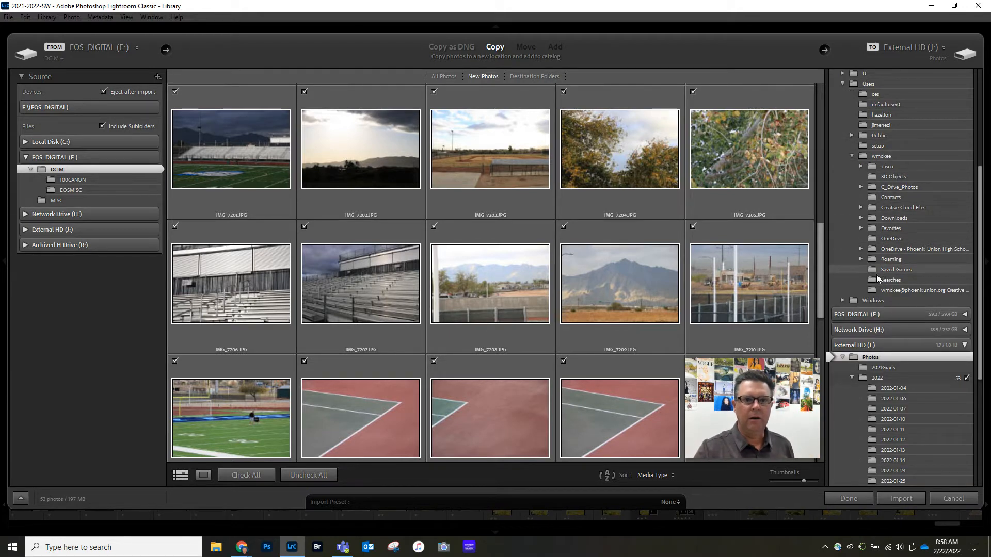
{"action": "left_click", "coordinate": [859, 208]}
{"action": "left_click", "coordinate": [924, 208]}
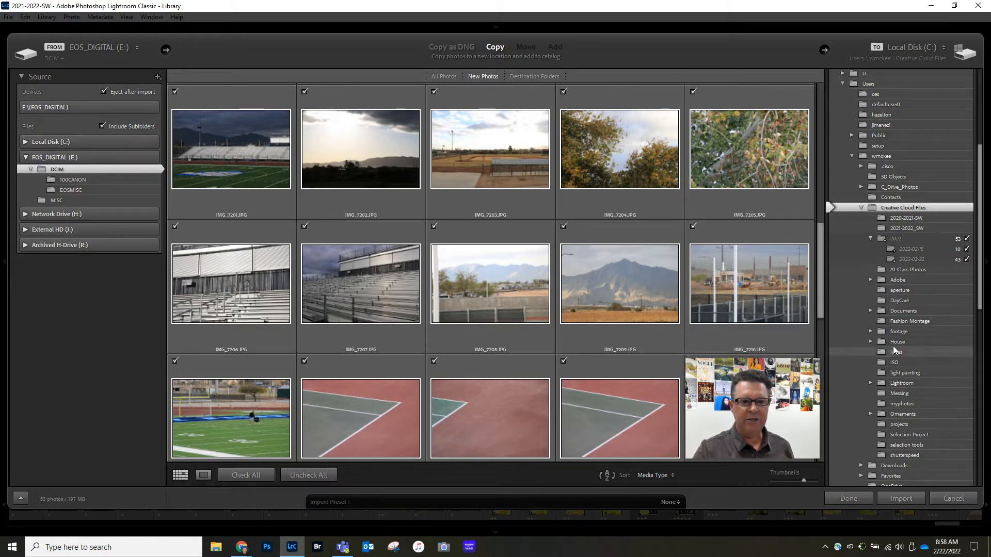
Step: Set the import destination to the Photos folder on External HD (J:), not its 2022 subfolder
{"action": "scroll", "coordinate": [887, 321], "scroll_direction": "down", "scroll_amount": 10}
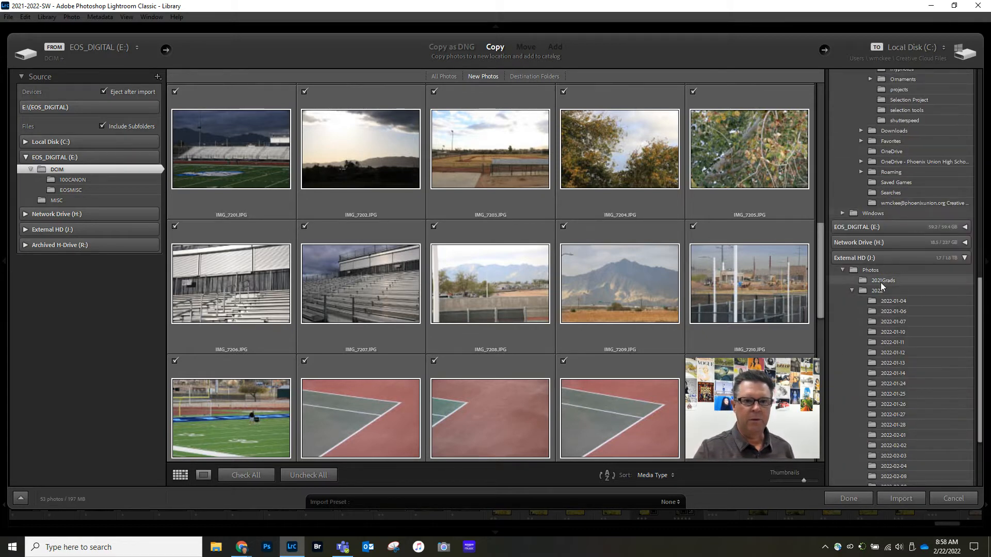
{"action": "left_click", "coordinate": [862, 290]}
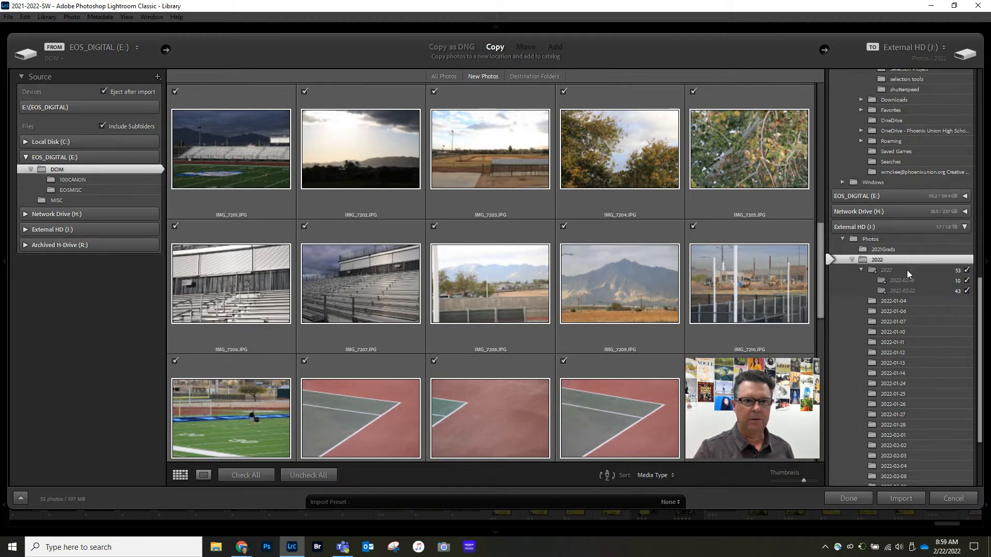
{"action": "scroll", "coordinate": [931, 310], "scroll_direction": "up", "scroll_amount": 3}
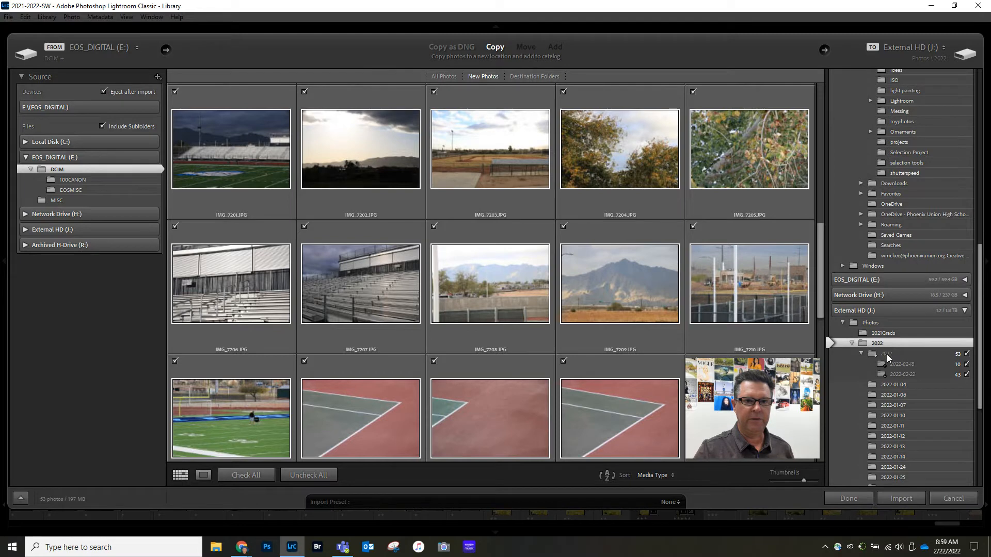
{"action": "left_click", "coordinate": [878, 323]}
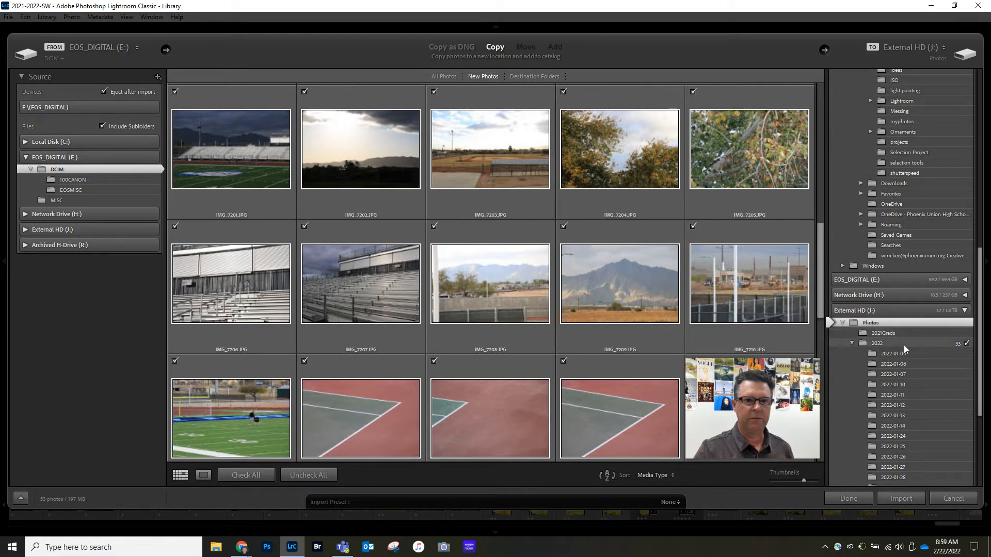
Step: Exclude the 2022-02-18 photos from the import and import the remaining 2022-02-22 photos
{"action": "scroll", "coordinate": [893, 364], "scroll_direction": "down", "scroll_amount": 6}
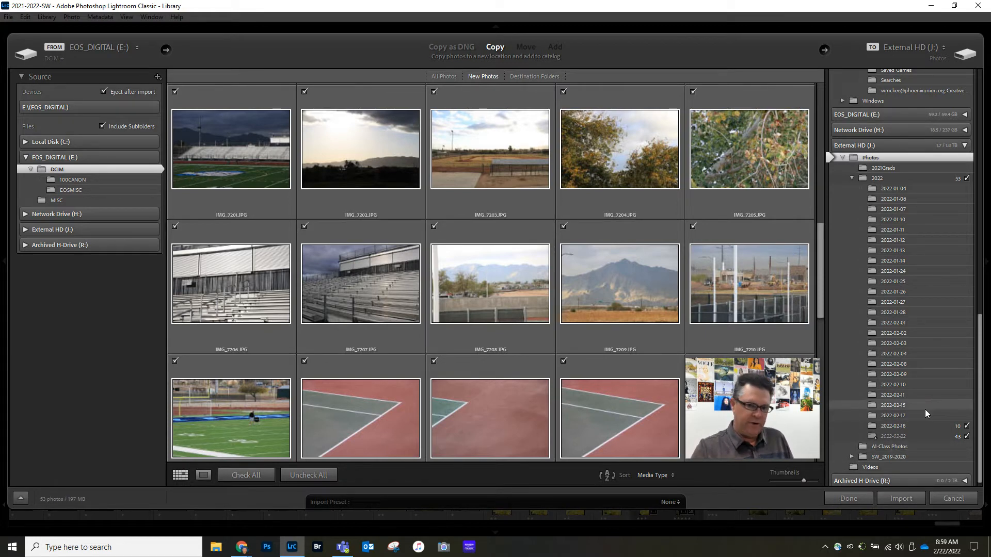
{"action": "left_click", "coordinate": [967, 425]}
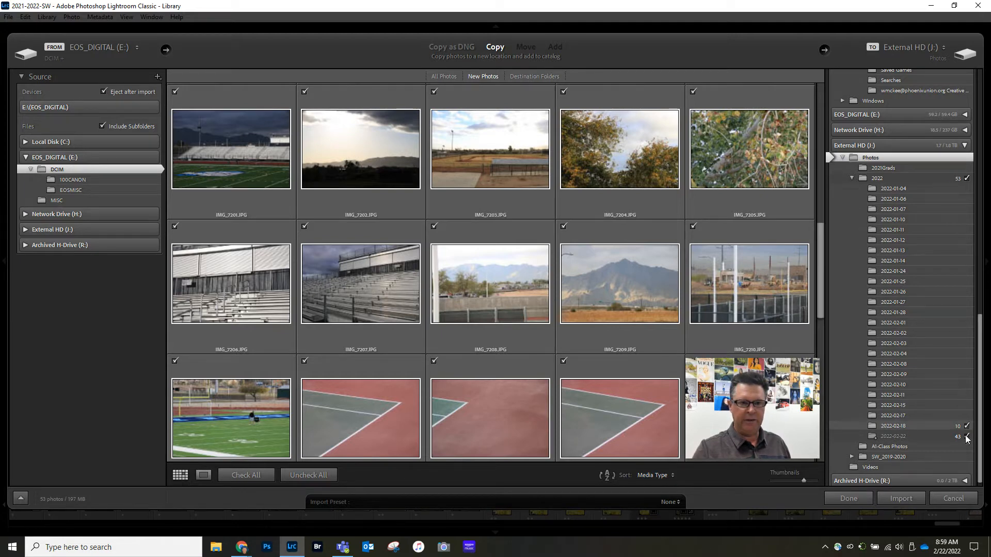
{"action": "scroll", "coordinate": [567, 294], "scroll_direction": "up", "scroll_amount": 10}
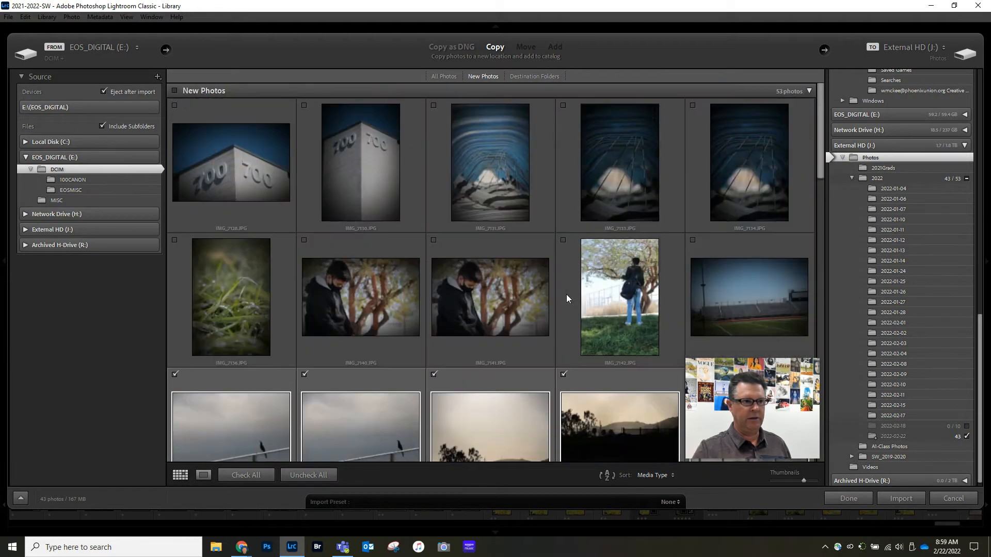
{"action": "scroll", "coordinate": [506, 257], "scroll_direction": "down", "scroll_amount": 2}
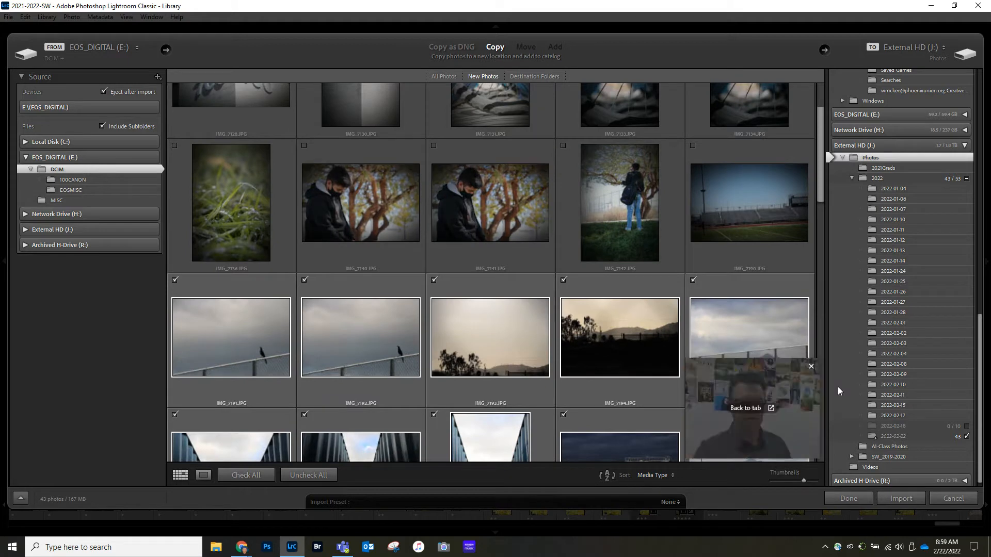
{"action": "scroll", "coordinate": [506, 260], "scroll_direction": "down", "scroll_amount": 6}
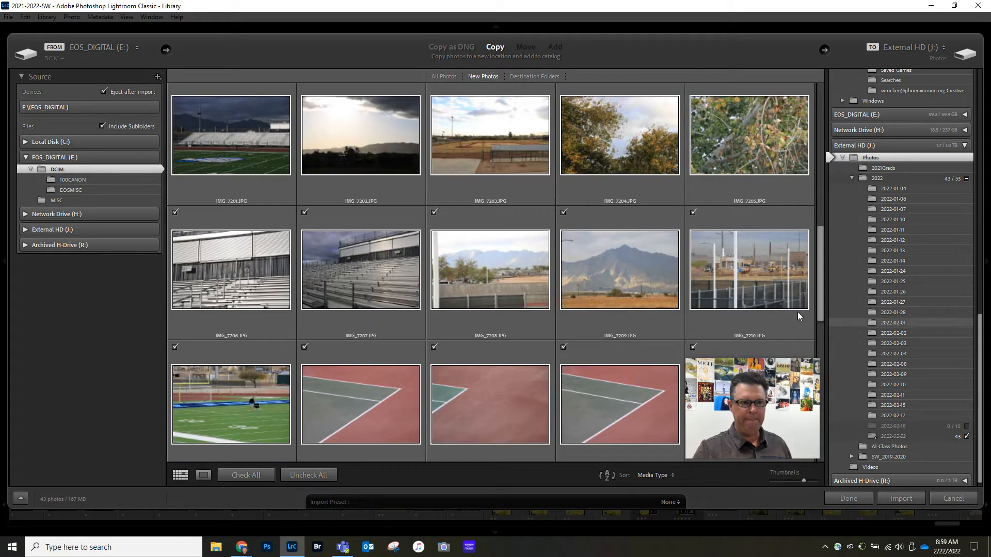
{"action": "mouse_move", "coordinate": [803, 375]}
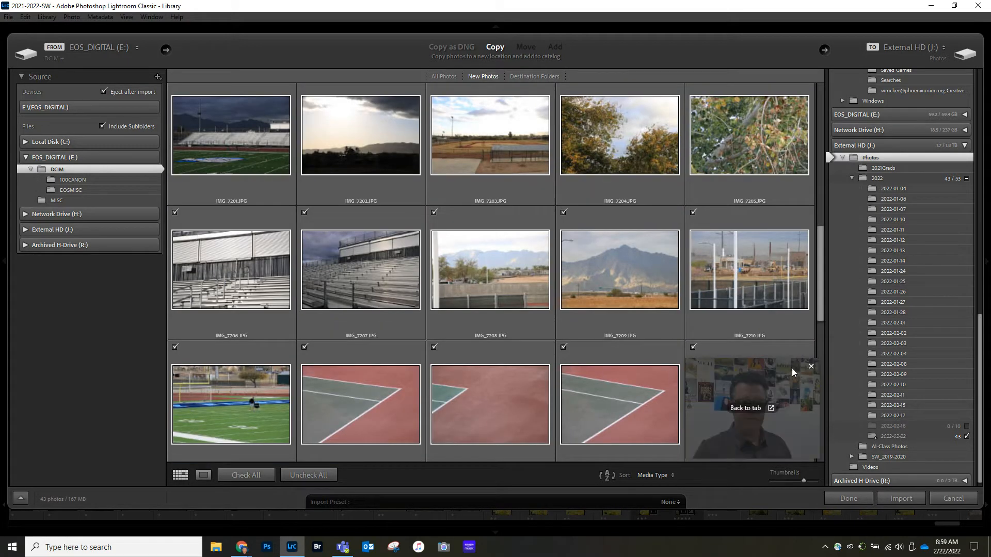
{"action": "left_click", "coordinate": [901, 498]}
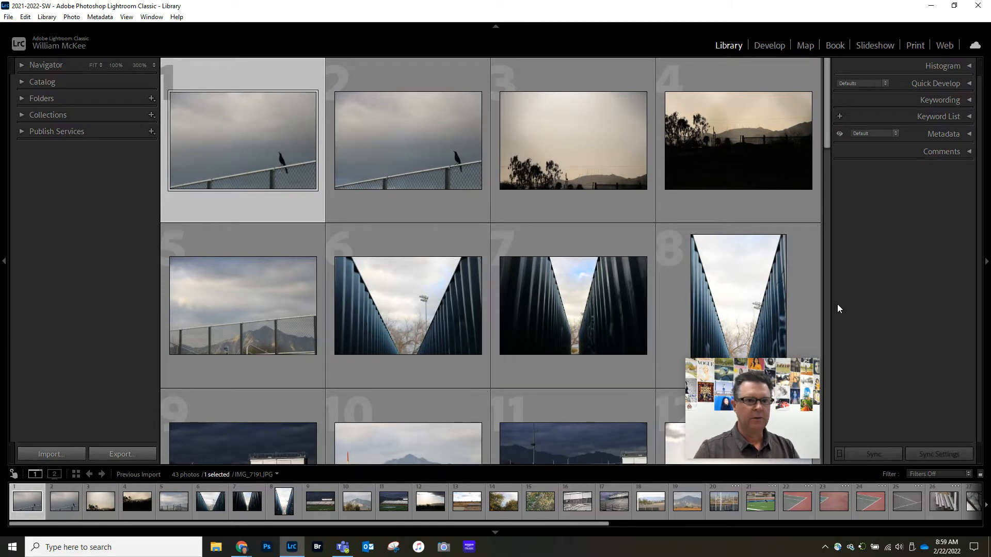
{"action": "mouse_move", "coordinate": [738, 373]}
{"action": "left_click_drag", "start_coordinate": [731, 364], "coordinate": [884, 203]}
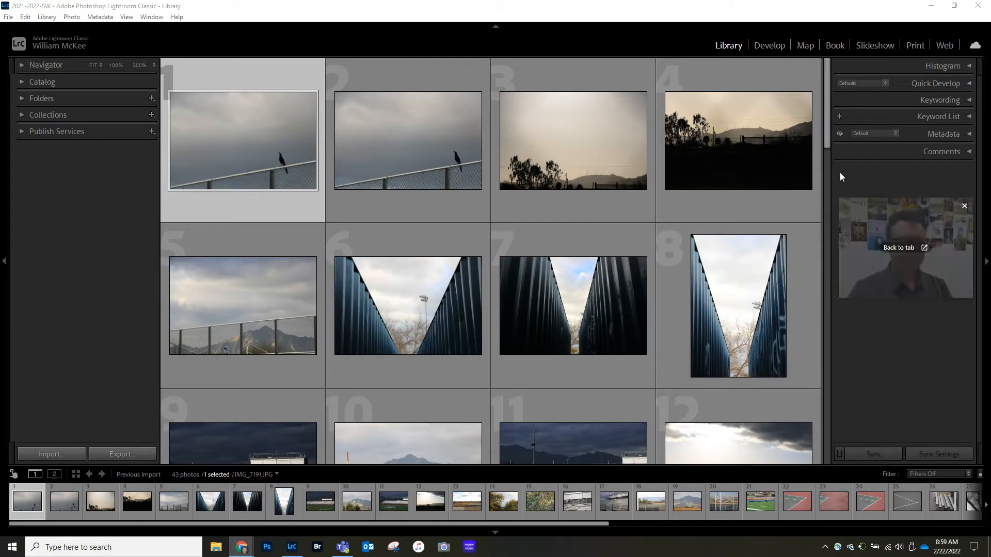
Step: Expand the catalog and folder lists, open the 2022-02-22 folder on External HD (J:), and look through its photos
{"action": "scroll", "coordinate": [442, 172], "scroll_direction": "down", "scroll_amount": 15}
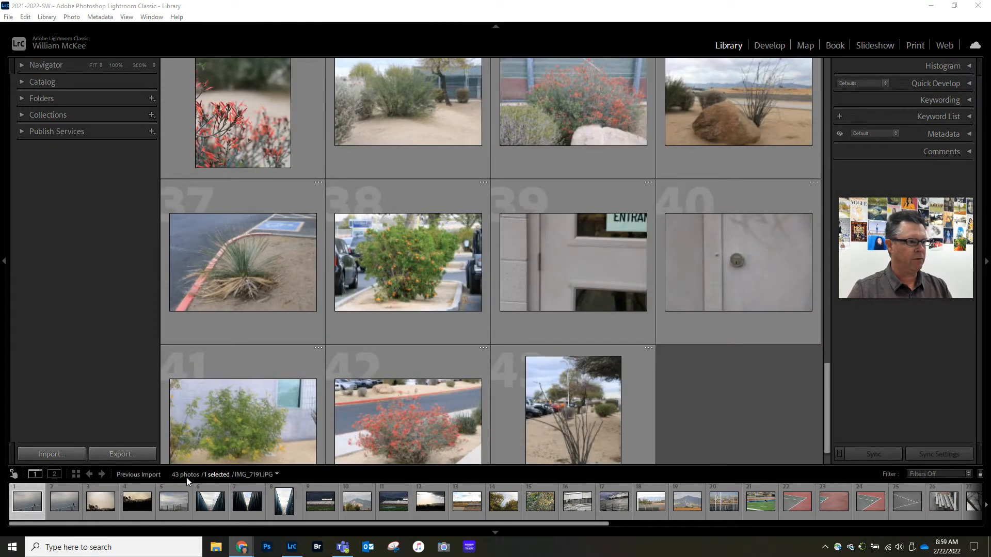
{"action": "left_click", "coordinate": [21, 82]}
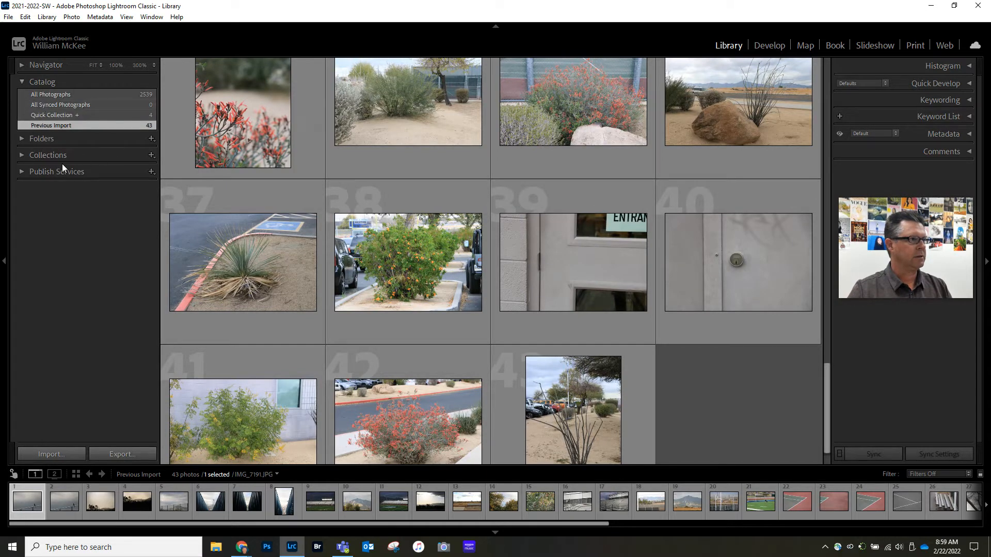
{"action": "left_click", "coordinate": [21, 138]}
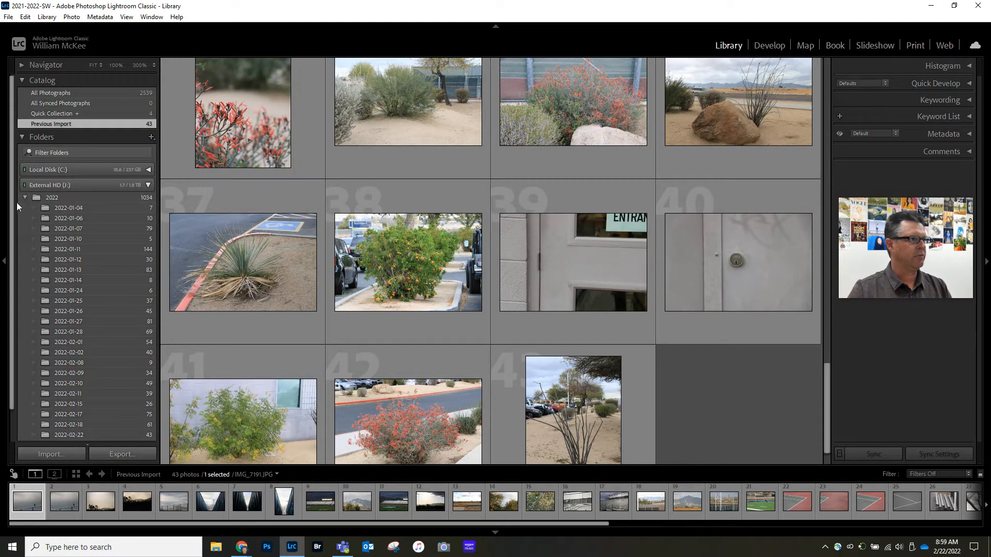
{"action": "scroll", "coordinate": [94, 231], "scroll_direction": "down", "scroll_amount": 1}
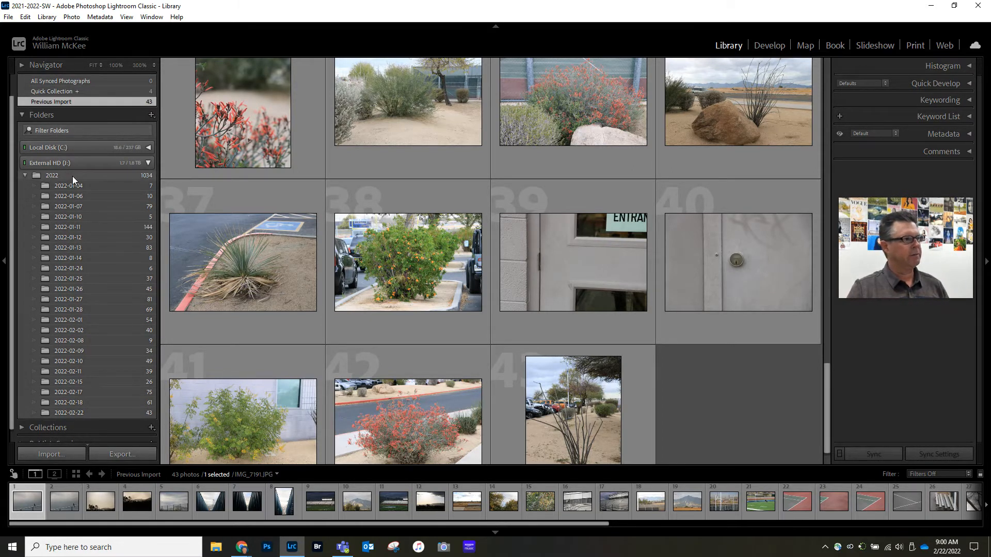
{"action": "left_click", "coordinate": [70, 412]}
{"action": "scroll", "coordinate": [416, 251], "scroll_direction": "down", "scroll_amount": 8}
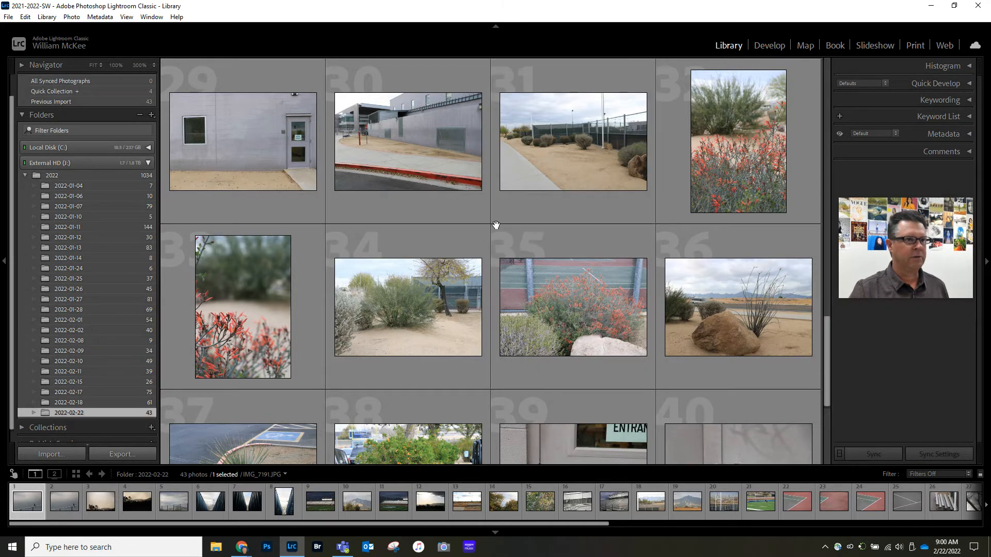
{"action": "scroll", "coordinate": [501, 225], "scroll_direction": "up", "scroll_amount": 3}
{"action": "scroll", "coordinate": [502, 225], "scroll_direction": "up", "scroll_amount": 15}
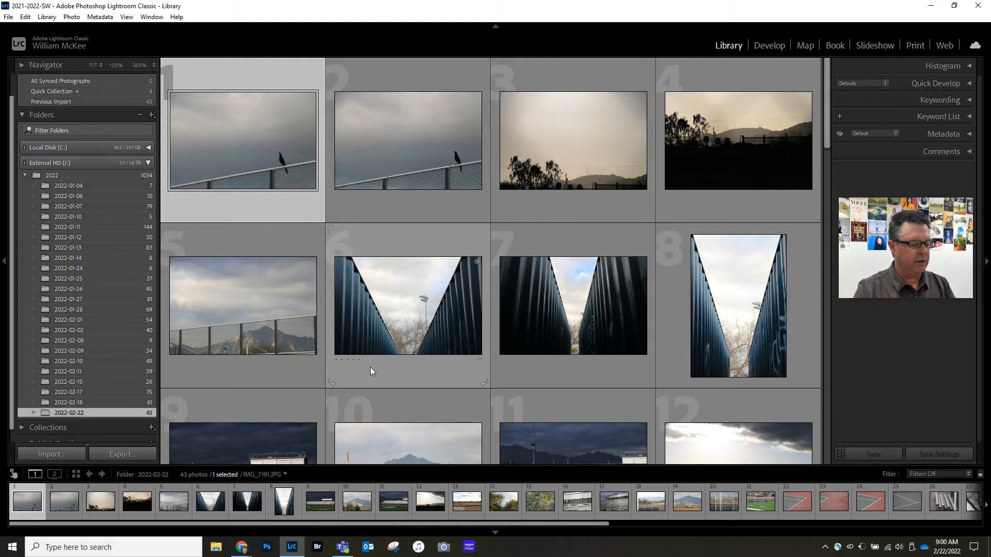
Step: View the photos one at a time in Loupe view and rate the second bird-on-fence photo, IMG_7192, one star
{"action": "key", "text": "e"}
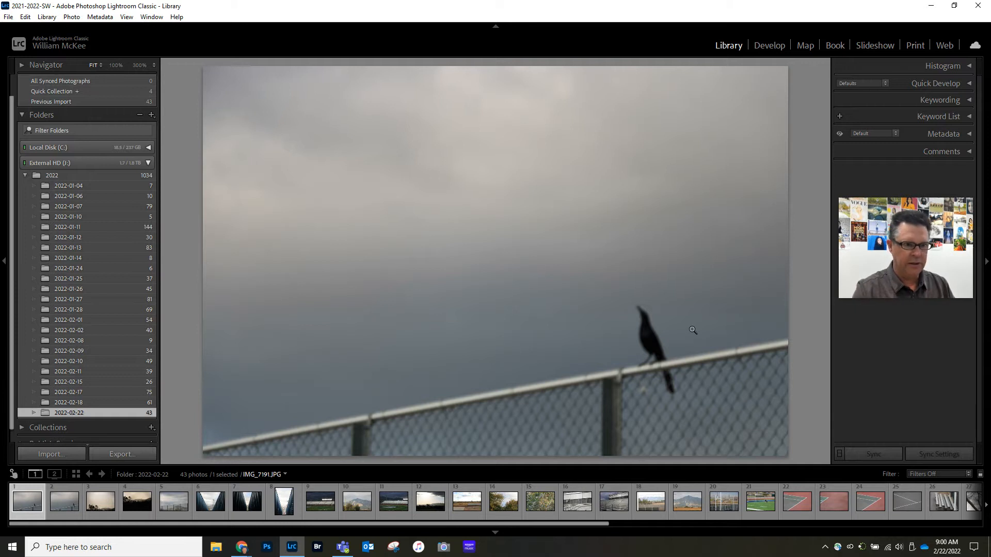
{"action": "key", "text": "Right"}
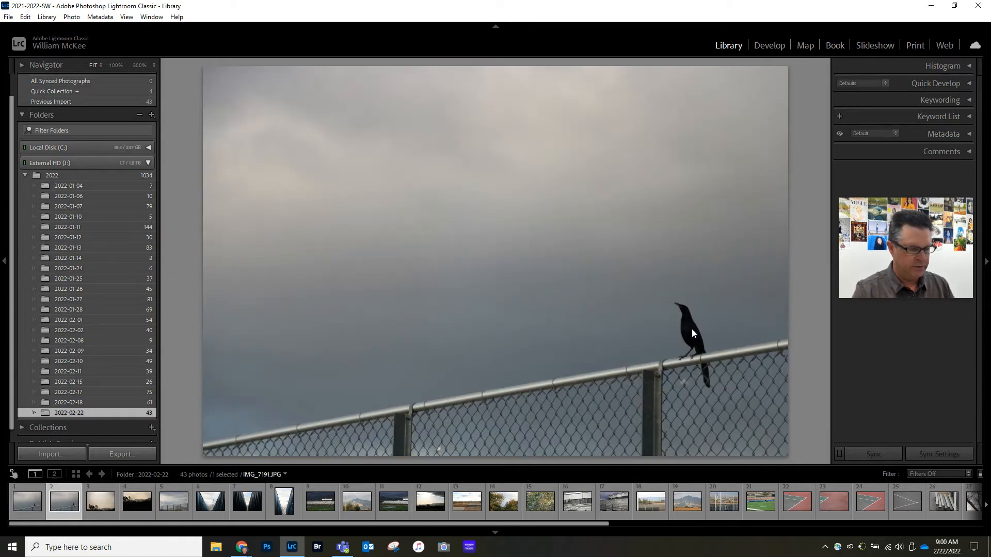
{"action": "key", "text": "Right"}
{"action": "key", "text": "Right"}
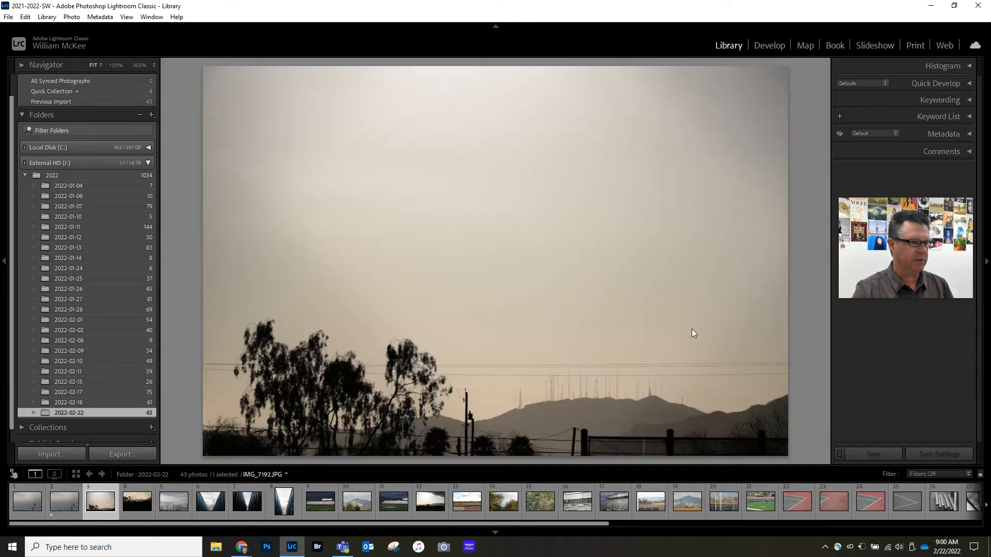
Step: Compare the silhouetted tree and mountain photos and rate the darker one, IMG_7194, one star
{"action": "key", "text": "Left"}
{"action": "key", "text": "Right"}
{"action": "key", "text": "Right"}
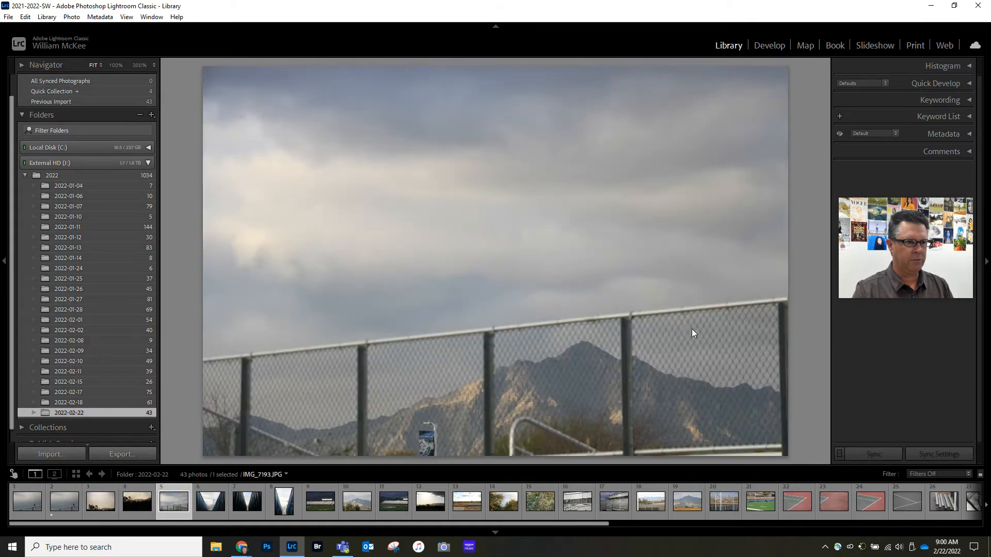
{"action": "key", "text": "Left"}
{"action": "key", "text": "Left"}
{"action": "key", "text": "Right"}
{"action": "key", "text": "1"}
Step: Compare the three shots taken between the blue containers and rate the darkest one, IMG_7197, one star
{"action": "key", "text": "Right"}
{"action": "key", "text": "Right"}
{"action": "key", "text": "Right"}
{"action": "key", "text": "Right"}
{"action": "key", "text": "Right"}
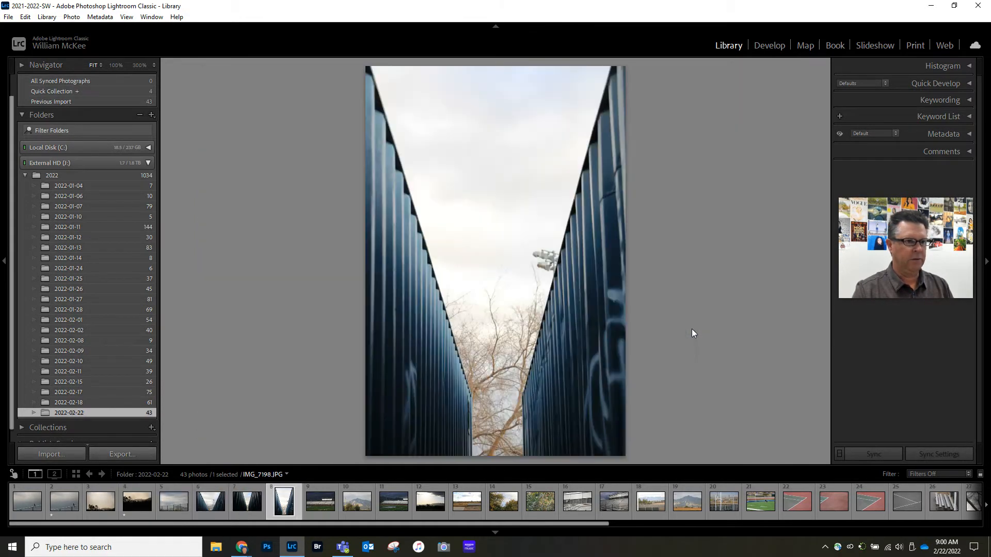
{"action": "key", "text": "Left"}
{"action": "key", "text": "Left"}
{"action": "key", "text": "Left"}
{"action": "key", "text": "Right"}
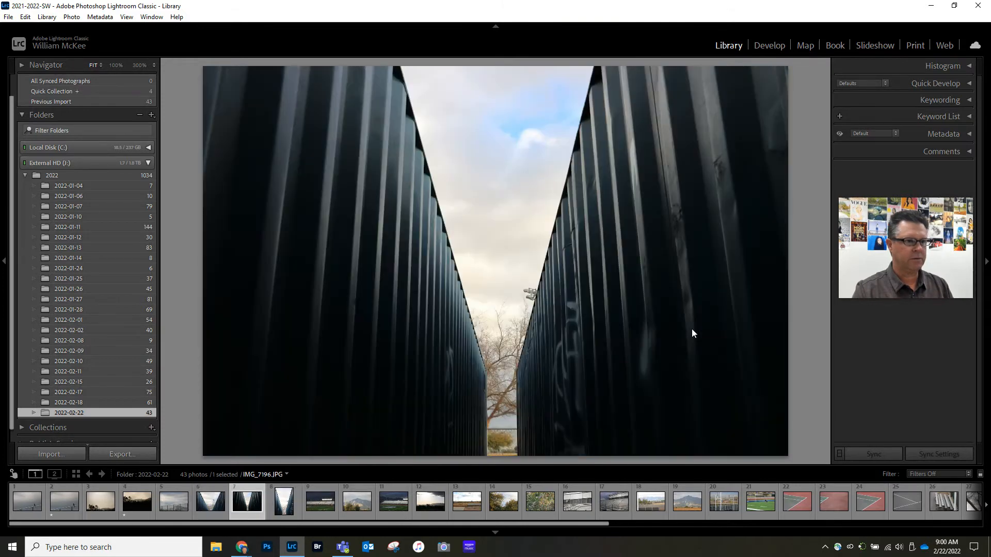
{"action": "key", "text": "Right"}
{"action": "key", "text": "Left"}
{"action": "key", "text": "1"}
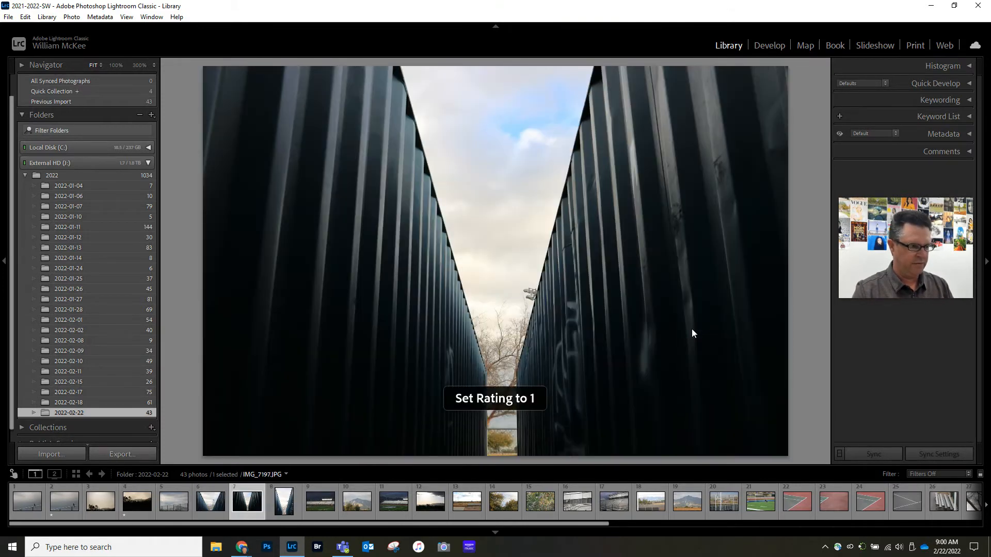
Step: Rate the first dark-sky stadium bleachers photo, IMG_7199, one star
{"action": "key", "text": "Right"}
{"action": "key", "text": "Right"}
Step: Compare the next stadium and mountain shots and rate the eleventh photo, IMG_7201, one star
{"action": "key", "text": "Right"}
{"action": "key", "text": "Left"}
{"action": "key", "text": "1"}
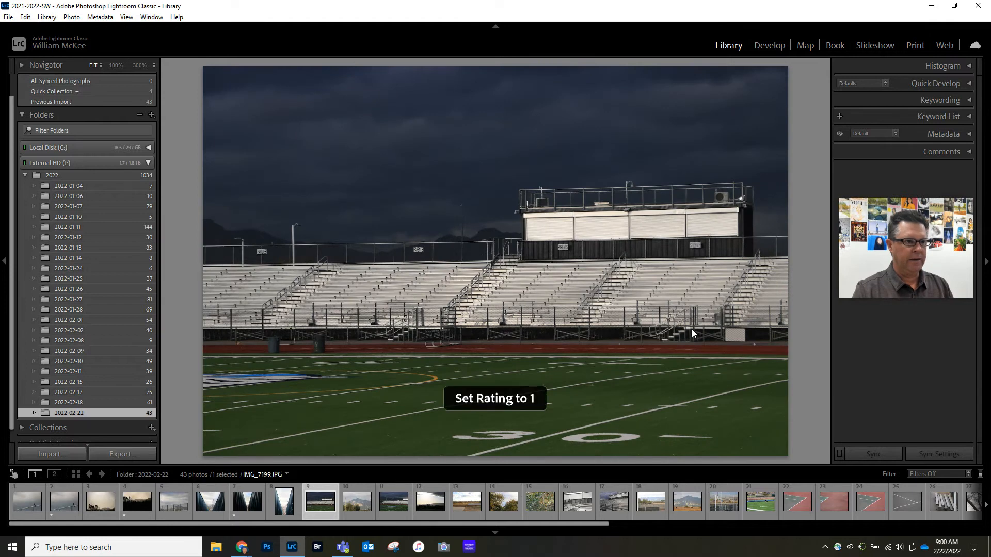
Step: Compare the sunrise, baseball field and autumn tree photos and rate the autumn trees against the sky, photo 14, one star
{"action": "key", "text": "Right"}
{"action": "key", "text": "Right"}
{"action": "key", "text": "Right"}
{"action": "key", "text": "Left"}
{"action": "key", "text": "1"}
{"action": "key", "text": "Right"}
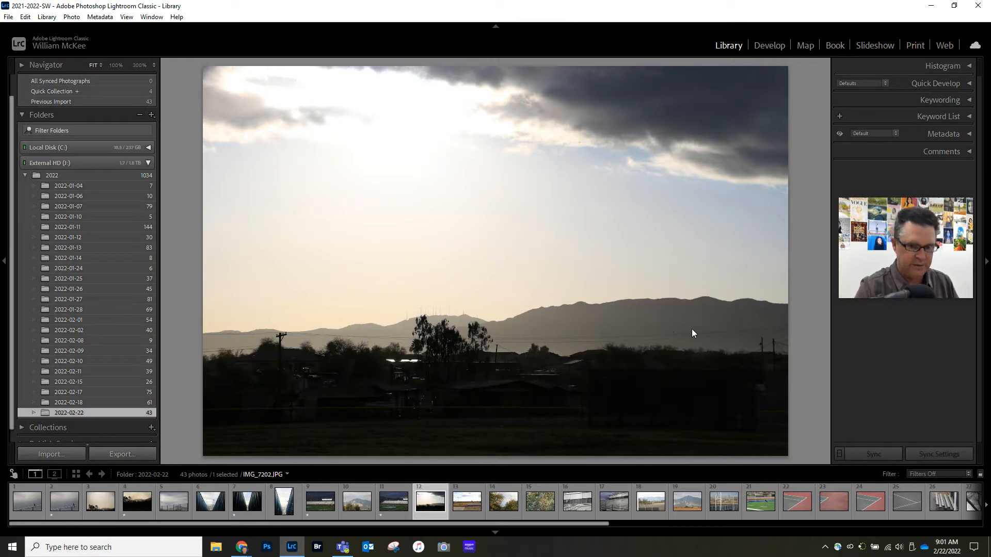
{"action": "key", "text": "Right"}
{"action": "key", "text": "Left"}
{"action": "key", "text": "Right"}
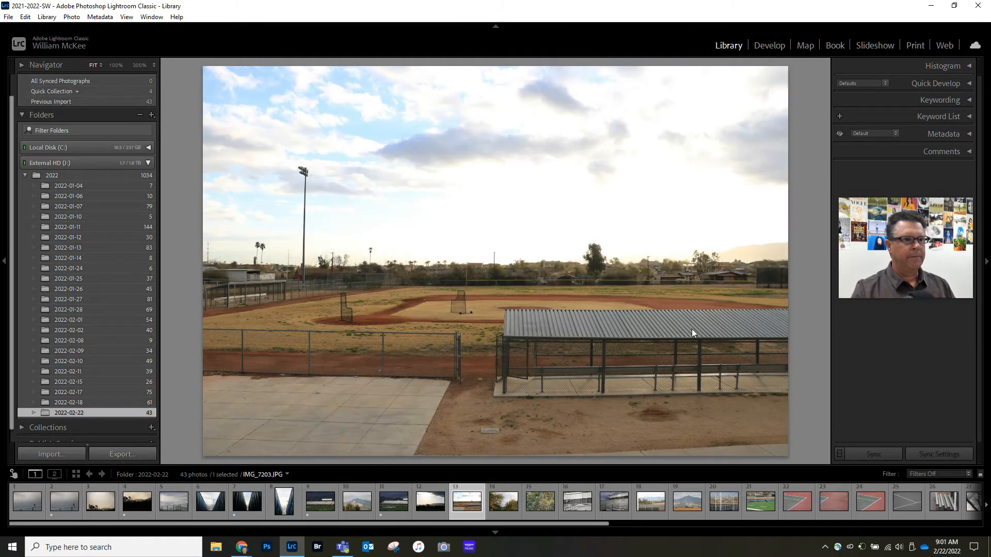
{"action": "key", "text": "Right"}
Step: Rate the close-up of the metal bleachers, photo 16, one star and continue to the first tennis court photo, IMG_7212
{"action": "key", "text": "Right"}
{"action": "key", "text": "Left"}
{"action": "key", "text": "Right"}
{"action": "key", "text": "Right"}
{"action": "key", "text": "Left"}
{"action": "key", "text": "Right"}
{"action": "key", "text": "Right"}
{"action": "key", "text": "Right"}
{"action": "key", "text": "Right"}
{"action": "key", "text": "Right"}
{"action": "key", "text": "Right"}
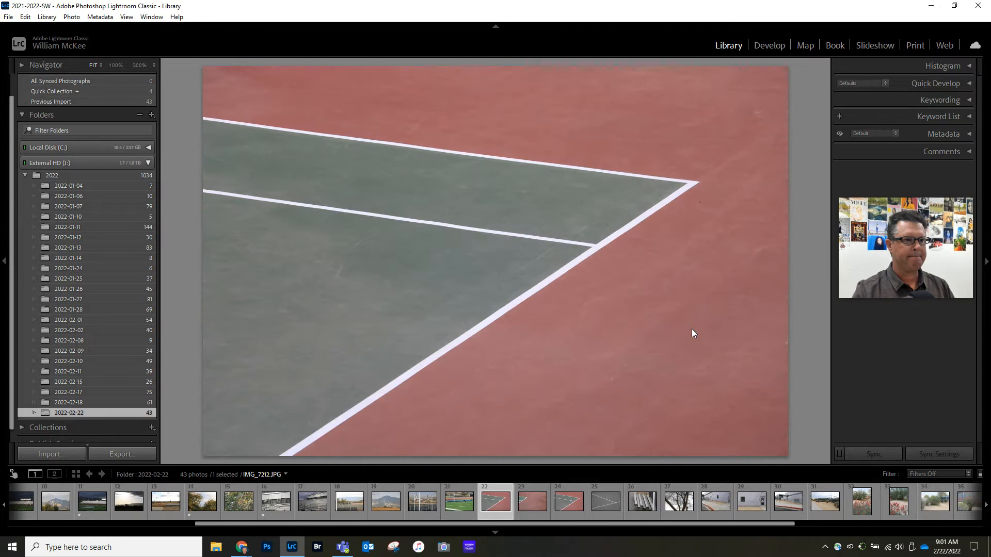
Step: Rate all three red and green tennis court corner photos, numbers 22 to 24, one star
{"action": "key", "text": "1"}
{"action": "key", "text": "Right"}
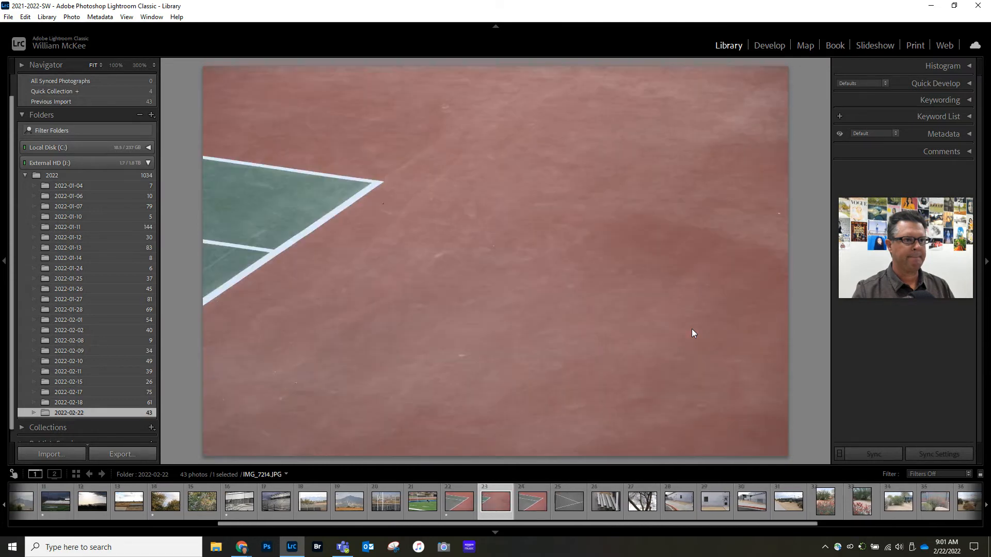
{"action": "key", "text": "1"}
{"action": "key", "text": "Right"}
Step: Compare the photo of white lines on grey court with its neighbour and rate the court lines one star
{"action": "key", "text": "Right"}
{"action": "key", "text": "Left"}
{"action": "key", "text": "1"}
Step: Rate the photo of the bare tree branches, number 27, one star after comparing it with the shots around it
{"action": "key", "text": "Right"}
Step: Pass over the building photos and rate the first vertical shot of red flowers, photo 32, one star
{"action": "key", "text": "Right"}
{"action": "key", "text": "Left"}
{"action": "key", "text": "1"}
{"action": "key", "text": "Right"}
{"action": "key", "text": "Right"}
{"action": "key", "text": "Right"}
{"action": "key", "text": "Left"}
{"action": "key", "text": "1"}
{"action": "key", "text": "Right"}
{"action": "key", "text": "Right"}
Step: Compare the following plant photos and rate the red bush beside the tennis court, photo 35, one star
{"action": "key", "text": "Right"}
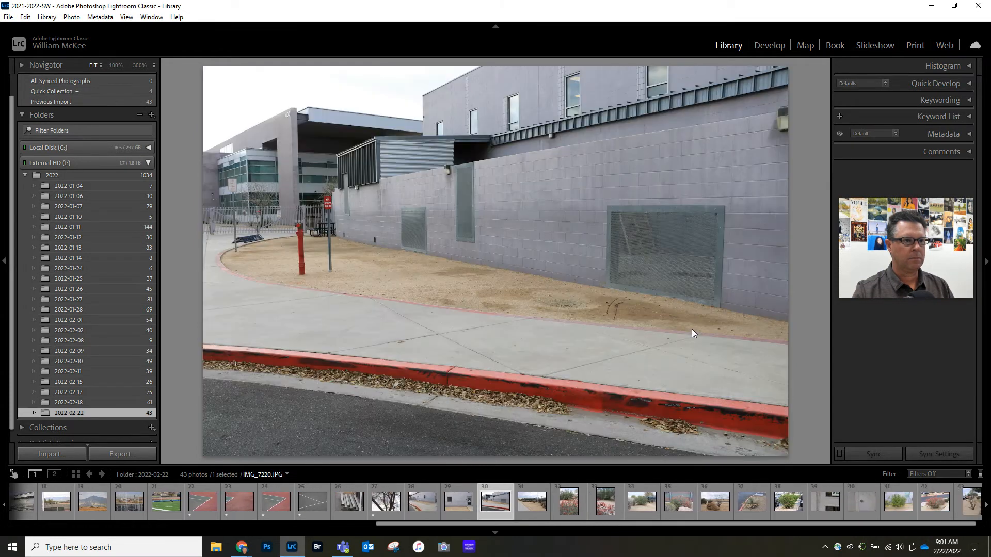
Step: Rate the spiky plant beside the red curb and the green bush between the cars, photos 37 and 38, one star each
{"action": "key", "text": "Right"}
{"action": "key", "text": "Right"}
{"action": "key", "text": "Right"}
{"action": "key", "text": "Left"}
{"action": "key", "text": "1"}
{"action": "key", "text": "Right"}
{"action": "key", "text": "Right"}
{"action": "key", "text": "Right"}
{"action": "key", "text": "Right"}
{"action": "key", "text": "Left"}
{"action": "key", "text": "1"}
{"action": "key", "text": "Right"}
{"action": "key", "text": "Right"}
{"action": "key", "text": "Left"}
{"action": "key", "text": "Right"}
{"action": "key", "text": "Right"}
{"action": "key", "text": "Left"}
{"action": "key", "text": "1"}
Step: Rate the last three plant photos in the folder, numbers 41 to 43, one star each
{"action": "key", "text": "Right"}
{"action": "key", "text": "Right"}
{"action": "key", "text": "Right"}
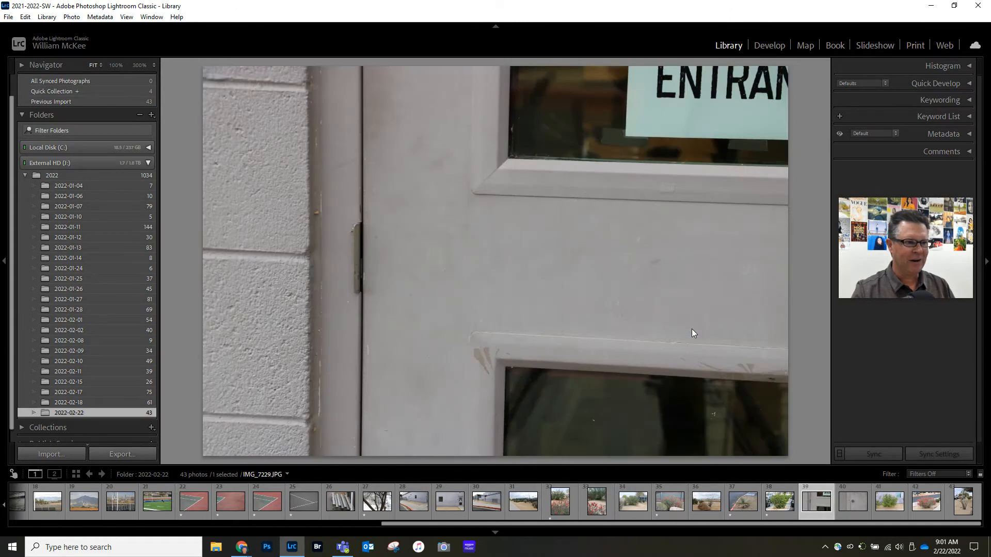
{"action": "key", "text": "1"}
{"action": "key", "text": "Right"}
{"action": "key", "text": "1"}
{"action": "key", "text": "Right"}
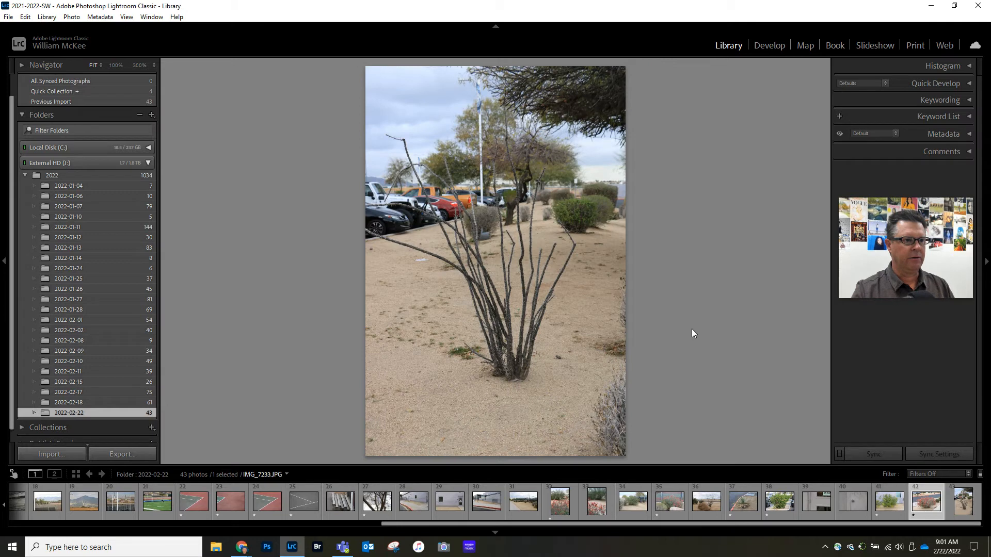
{"action": "key", "text": "1"}
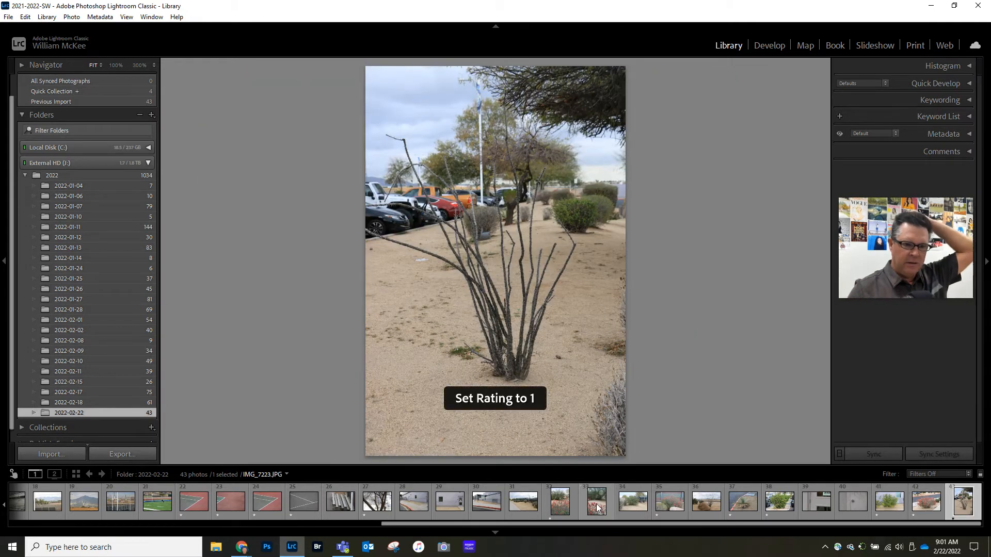
Step: Filter the folder to Rated photos and show them as a grid from the first photo
{"action": "left_click", "coordinate": [947, 478]}
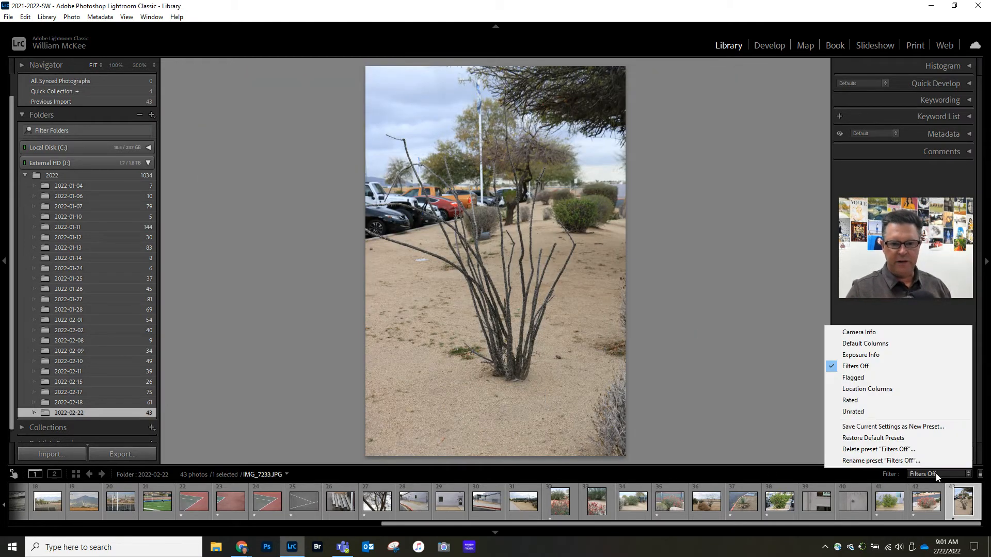
{"action": "left_click", "coordinate": [874, 408]}
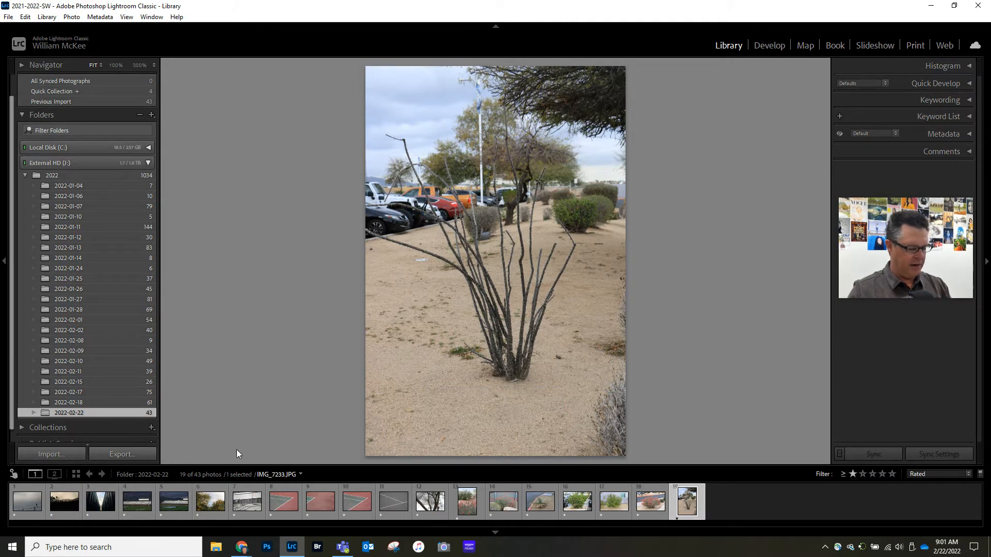
{"action": "key", "text": "g"}
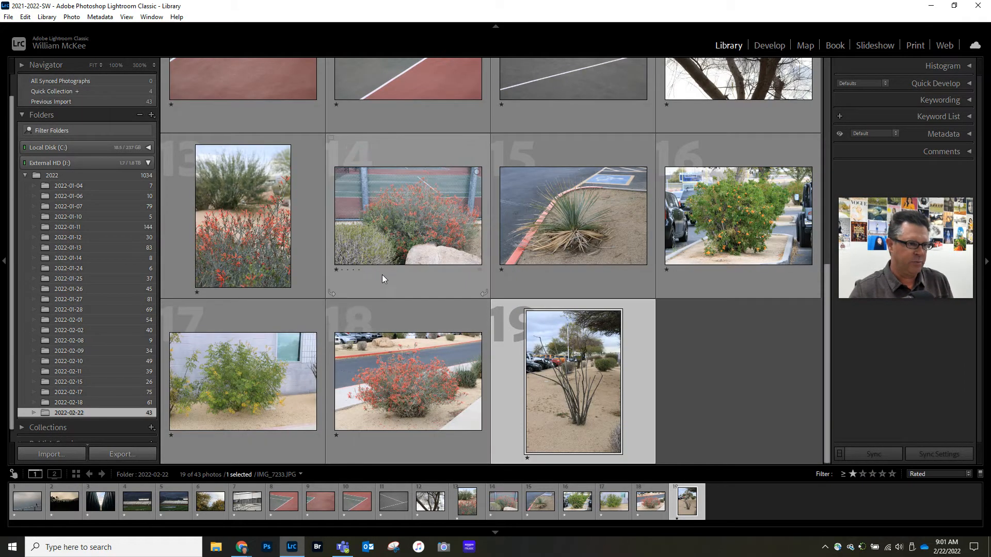
{"action": "scroll", "coordinate": [382, 273], "scroll_direction": "up", "scroll_amount": 3}
{"action": "scroll", "coordinate": [398, 281], "scroll_direction": "up", "scroll_amount": 1}
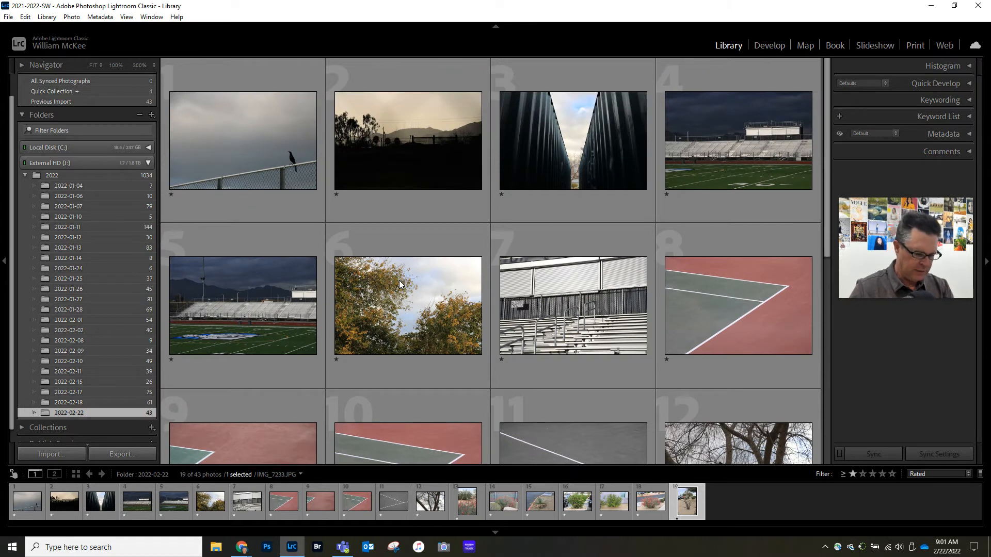
Step: Adjust the grid thumbnail size so that five photos fit in each row
{"action": "key", "text": "equal"}
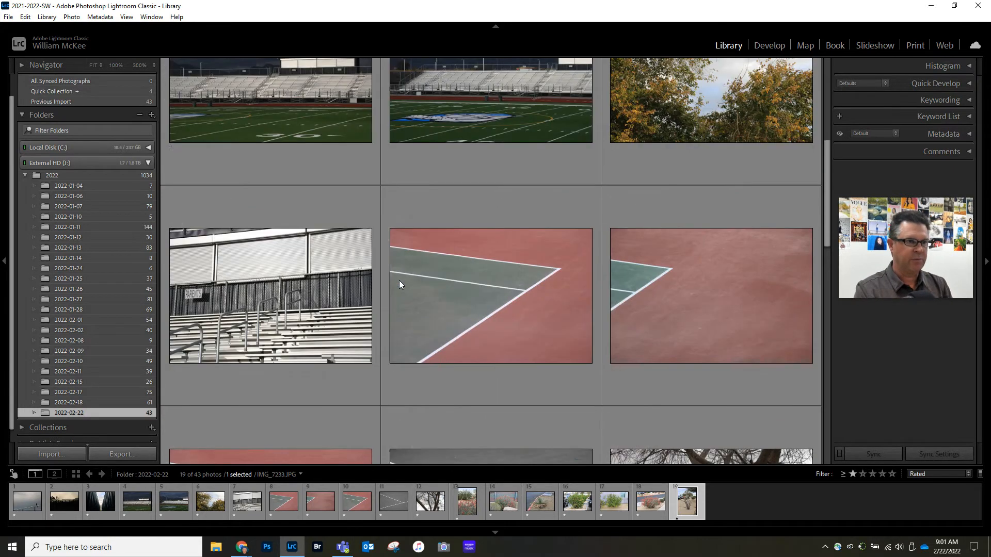
{"action": "key", "text": "minus"}
{"action": "key", "text": "minus"}
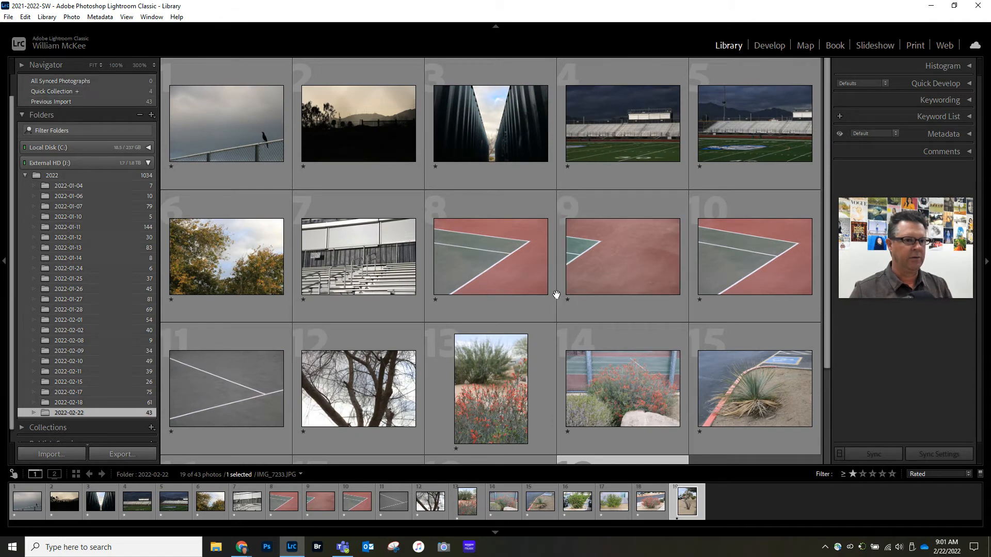
{"action": "scroll", "coordinate": [556, 288], "scroll_direction": "down", "scroll_amount": 2}
{"action": "scroll", "coordinate": [555, 310], "scroll_direction": "up", "scroll_amount": 2}
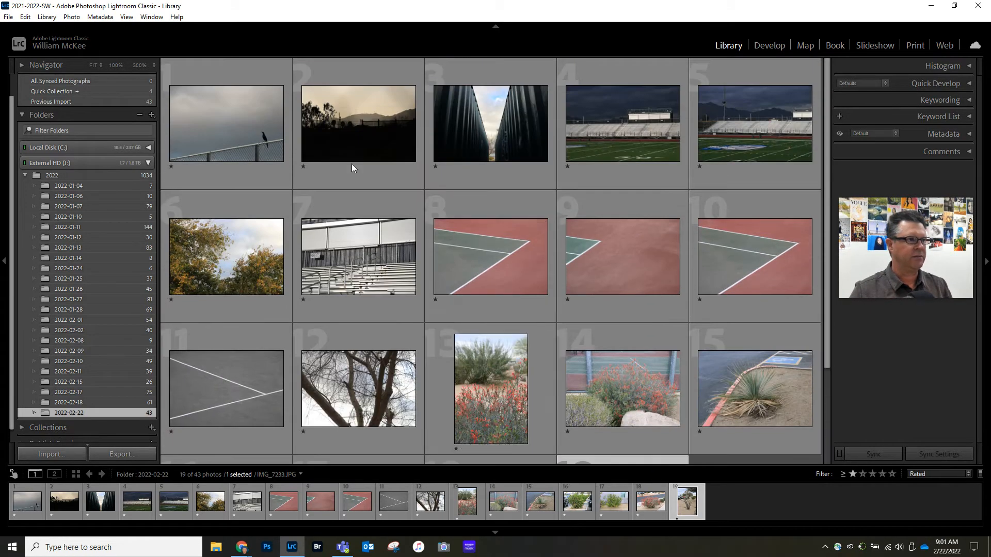
Step: Raise the first four photos, from the bird on the fence to the first dark-sky stadium shot, to two stars
{"action": "left_click", "coordinate": [252, 126]}
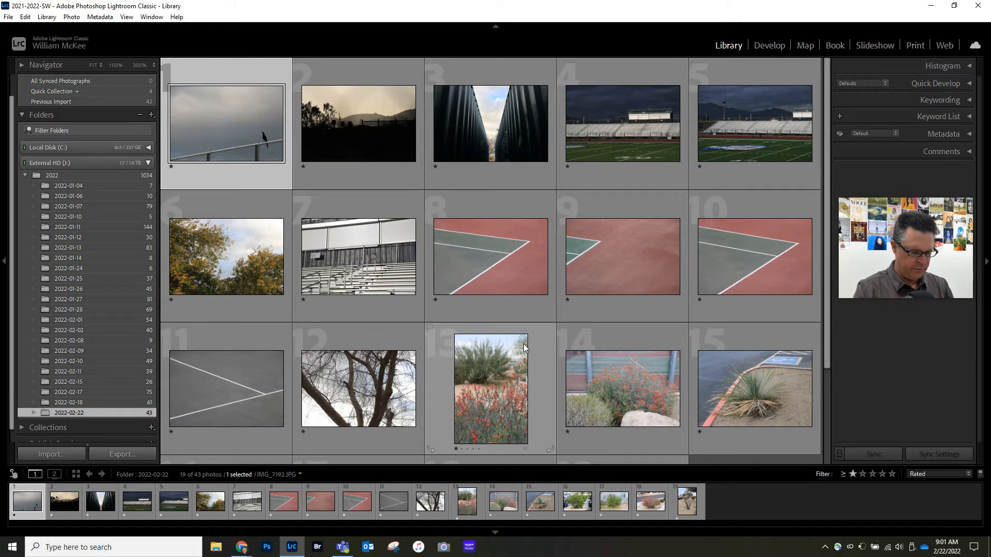
{"action": "key", "text": "2"}
{"action": "key", "text": "2"}
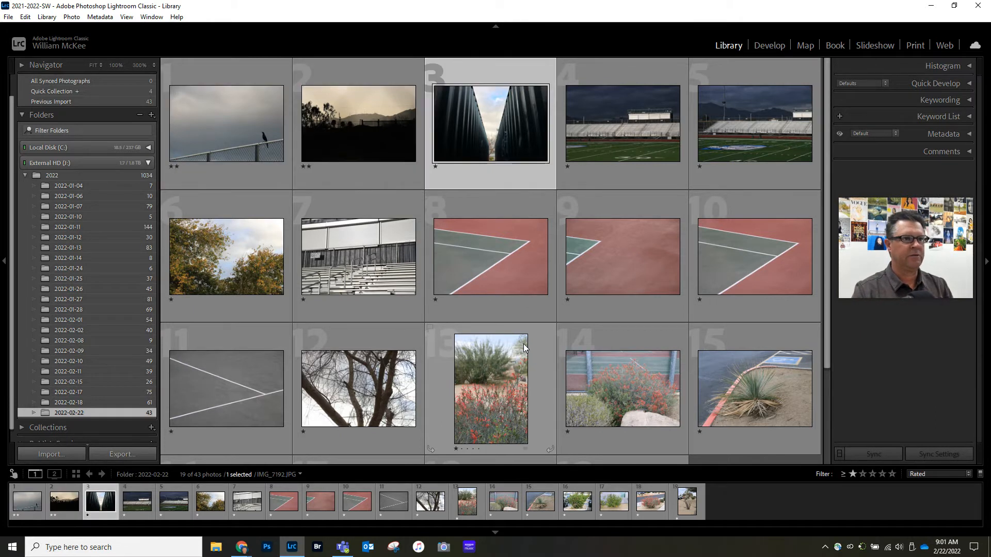
{"action": "key", "text": "2"}
{"action": "key", "text": "Right"}
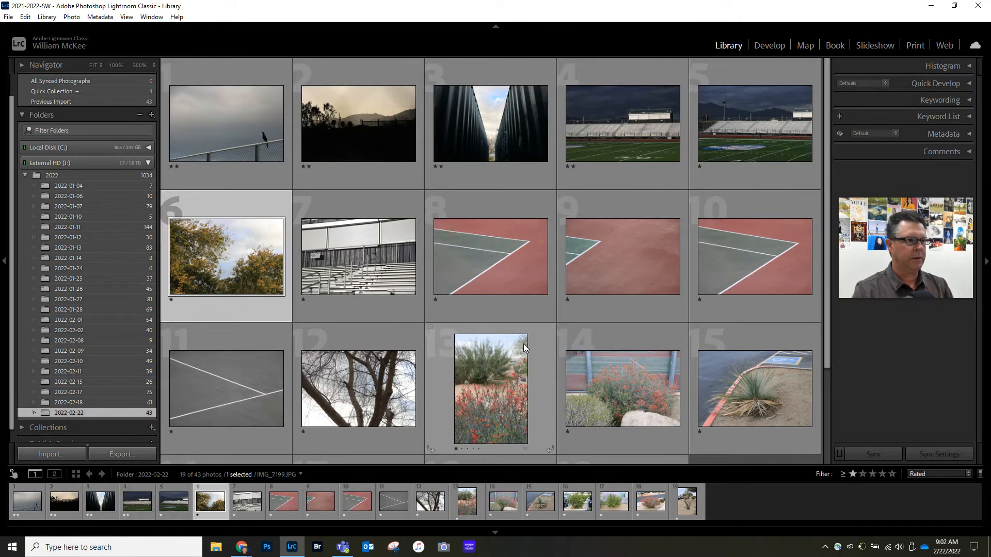
Step: Give the bleachers close-up, the first and third tennis court corners and the grey court lines two stars each
{"action": "key", "text": "Right"}
{"action": "key", "text": "Right"}
{"action": "key", "text": "Left"}
{"action": "key", "text": "2"}
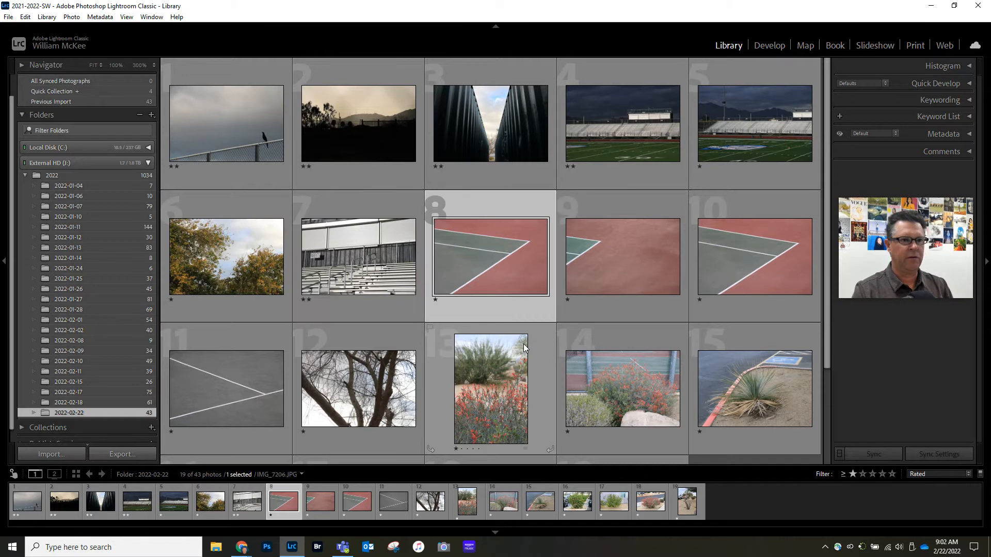
{"action": "key", "text": "2"}
{"action": "key", "text": "Right"}
{"action": "key", "text": "2"}
Step: Give the vertical red flowers, the red bush by the tennis court and the red roadside bush two stars each
{"action": "key", "text": "2"}
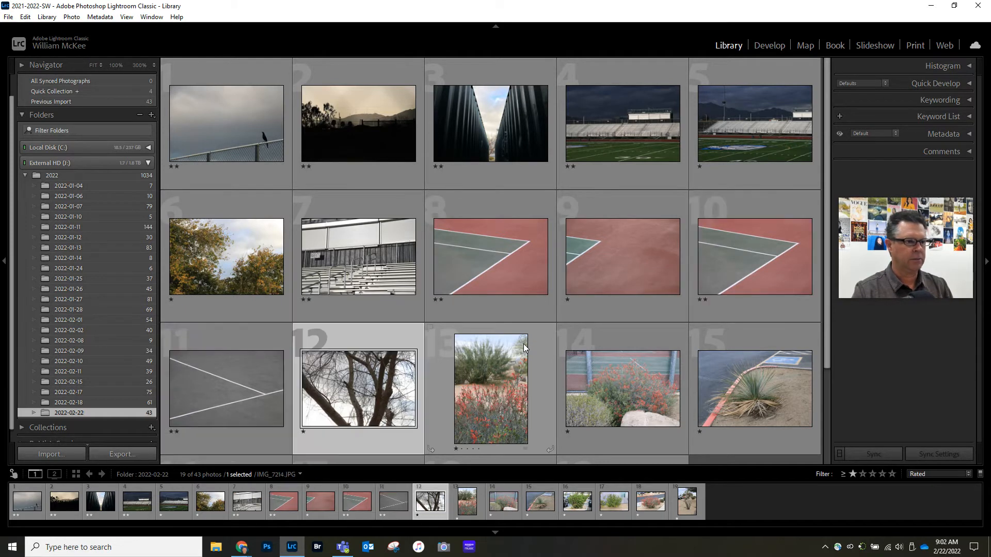
{"action": "key", "text": "Right"}
{"action": "key", "text": "Right"}
{"action": "key", "text": "2"}
{"action": "key", "text": "Right"}
{"action": "key", "text": "Right"}
{"action": "key", "text": "Right"}
{"action": "key", "text": "Right"}
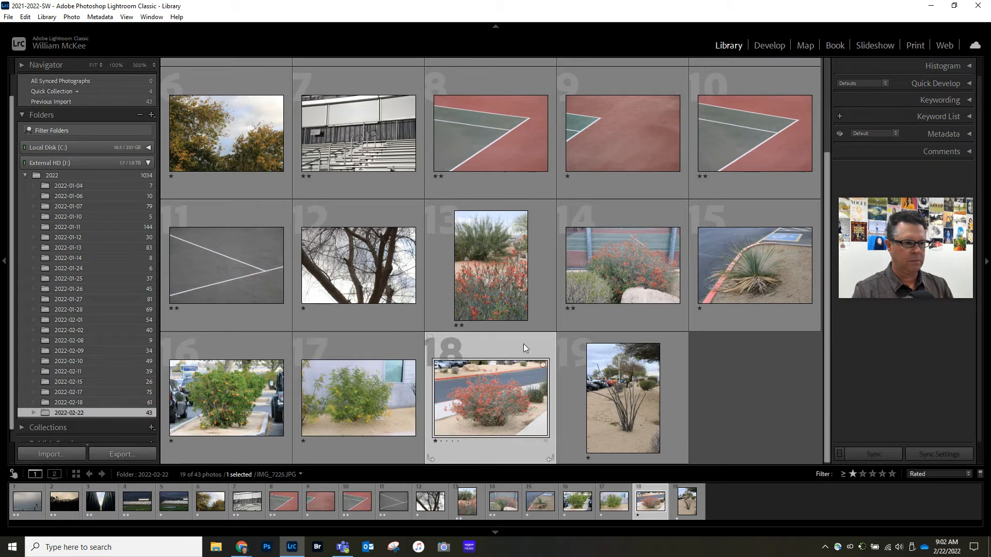
Step: Filter to two stars or more and raise the bird, container gap and dark-sky stadium photos to three stars
{"action": "left_click", "coordinate": [862, 473]}
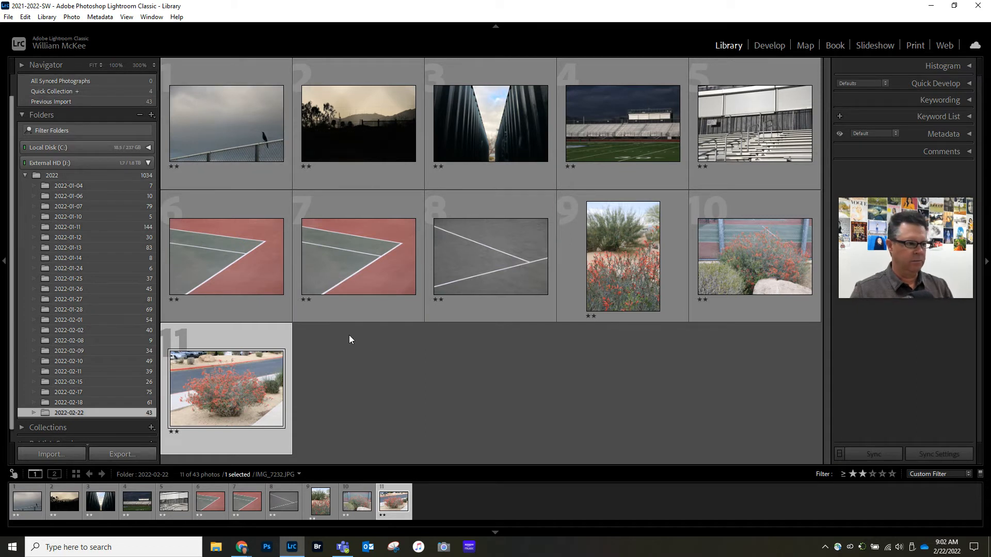
{"action": "left_click", "coordinate": [240, 132]}
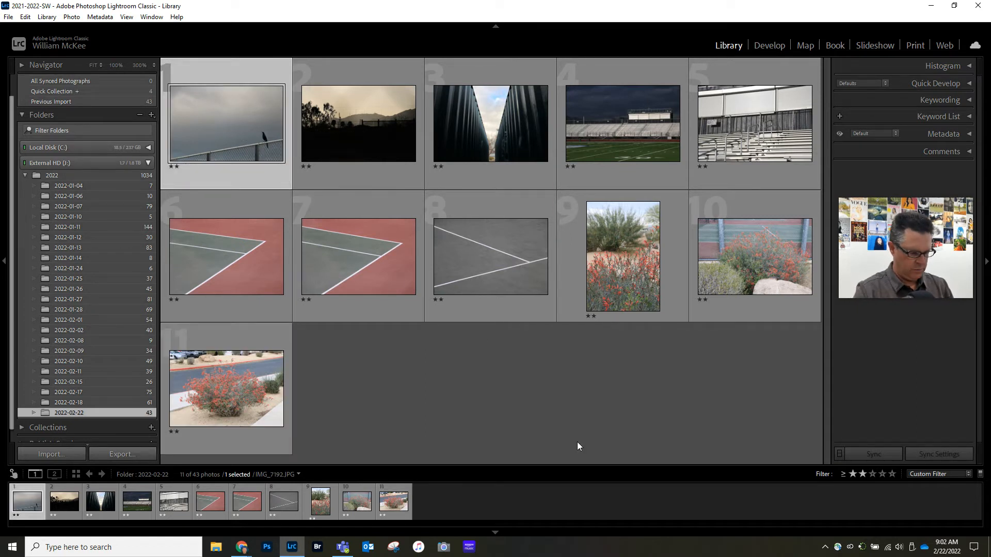
{"action": "key", "text": "3"}
{"action": "key", "text": "Right"}
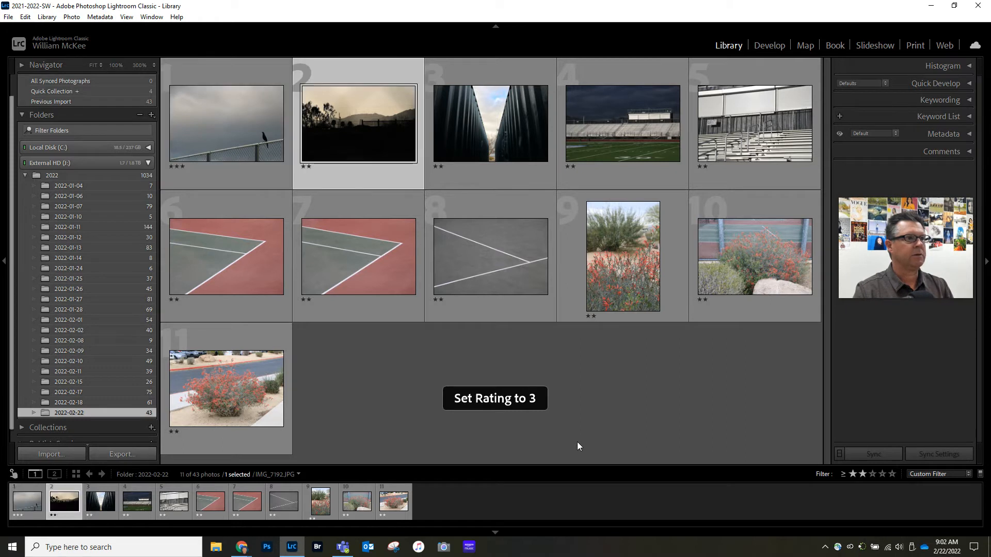
{"action": "key", "text": "Right"}
{"action": "key", "text": "3"}
{"action": "key", "text": "Right"}
{"action": "key", "text": "3"}
{"action": "key", "text": "Right"}
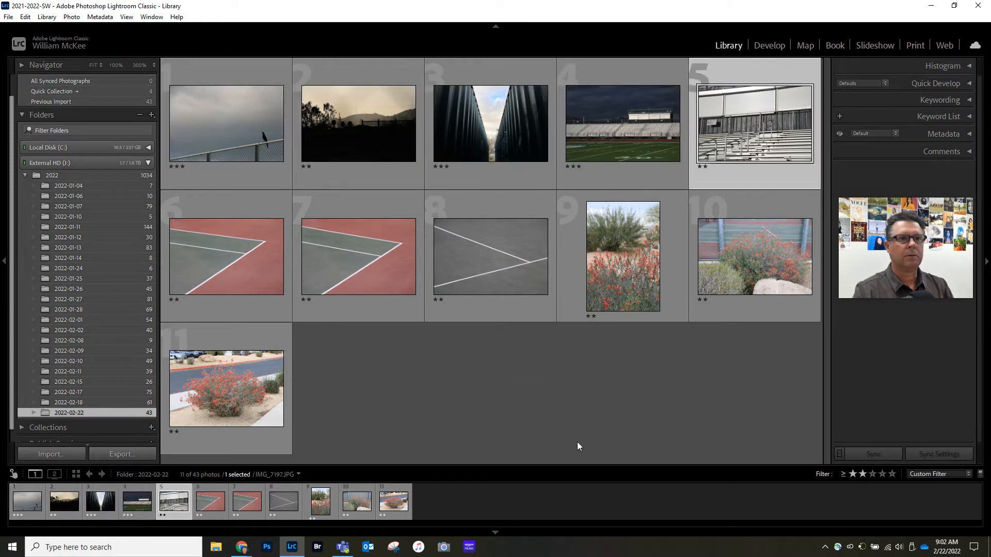
Step: Raise the first tennis court corner, the vertical red flowers and the red roadside bush to three stars
{"action": "key", "text": "Right"}
{"action": "key", "text": "3"}
{"action": "key", "text": "Right"}
{"action": "key", "text": "Right"}
{"action": "key", "text": "Right"}
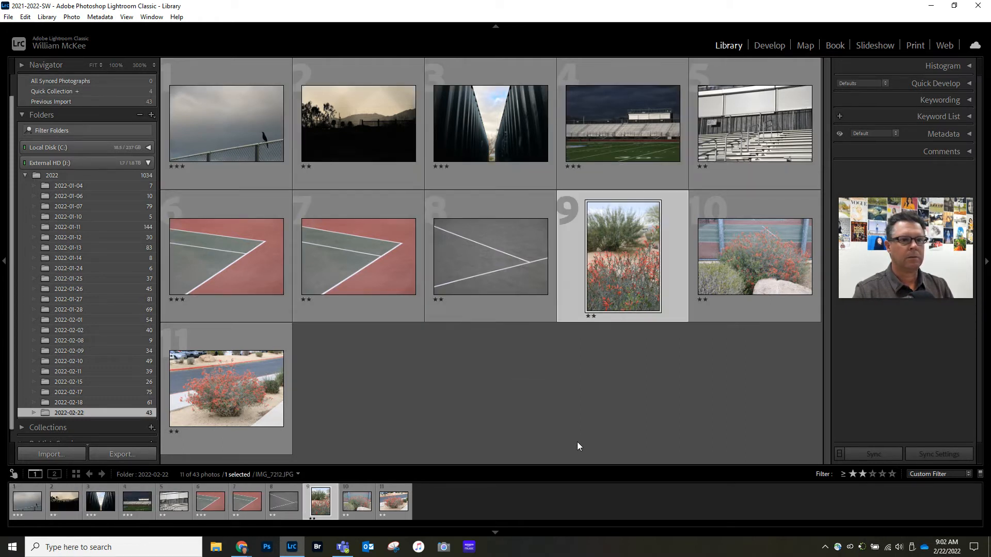
{"action": "key", "text": "3"}
{"action": "key", "text": "Right"}
{"action": "key", "text": "Right"}
{"action": "key", "text": "3"}
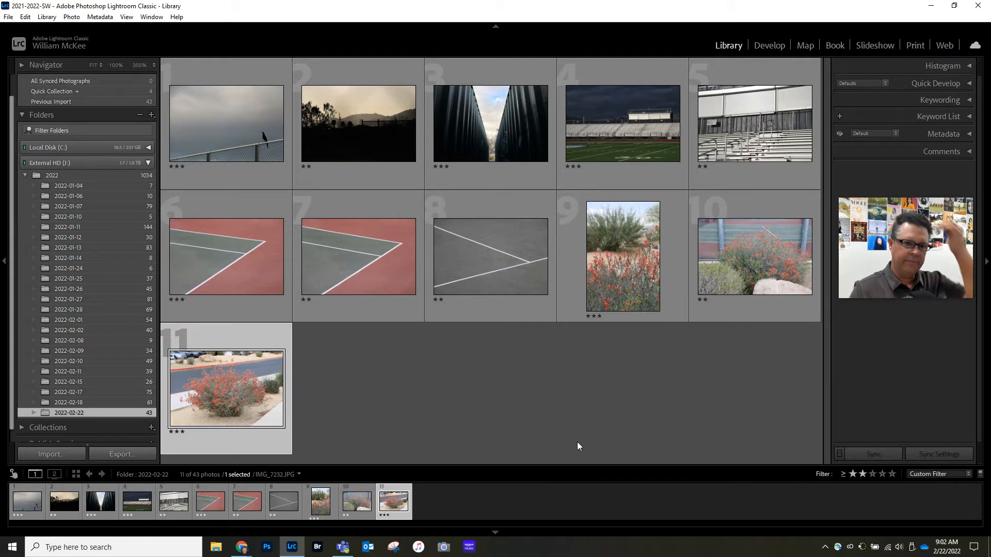
Step: Filter to three stars or more and open the bird-on-fence photo, IMG_7192, in the Develop module
{"action": "left_click", "coordinate": [872, 474]}
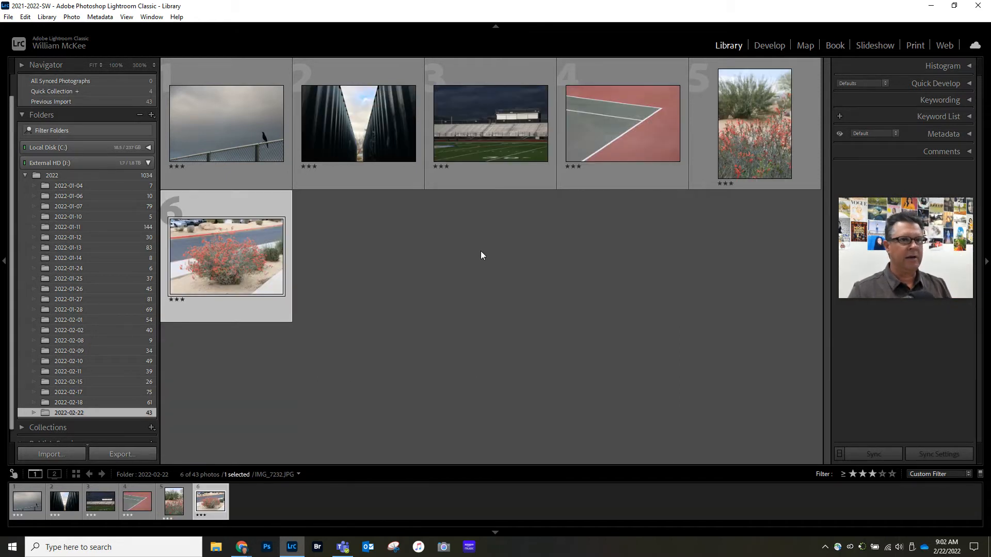
{"action": "left_click", "coordinate": [771, 45]}
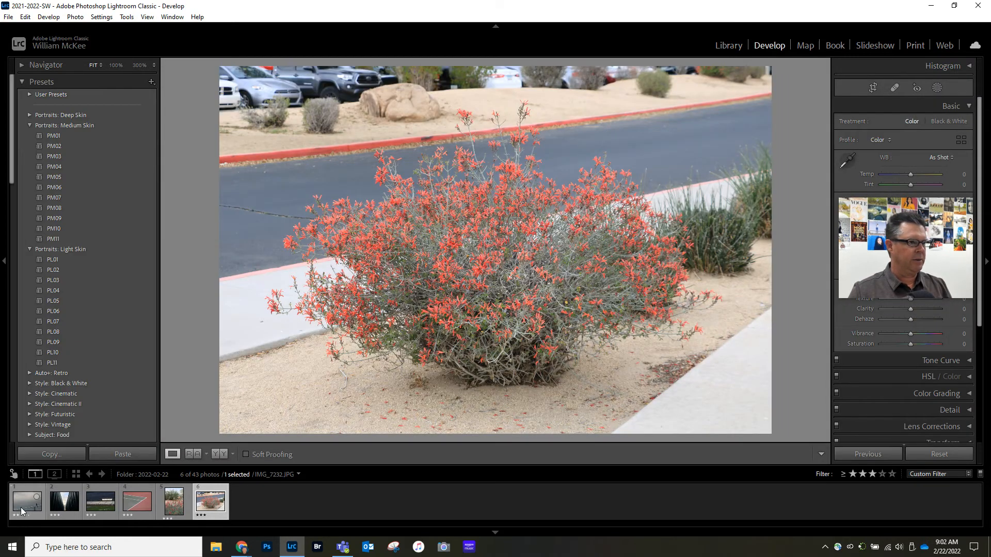
{"action": "left_click", "coordinate": [30, 502]}
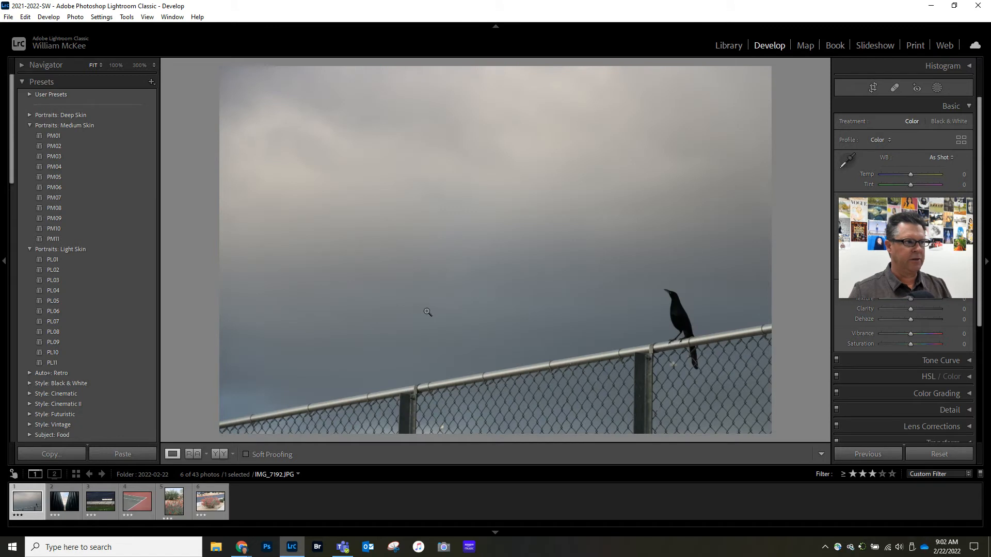
Step: Collapse the Portraits: Medium Skin and Portraits: Light Skin preset groups and look through the remaining presets
{"action": "left_click", "coordinate": [30, 125]}
{"action": "left_click", "coordinate": [30, 136]}
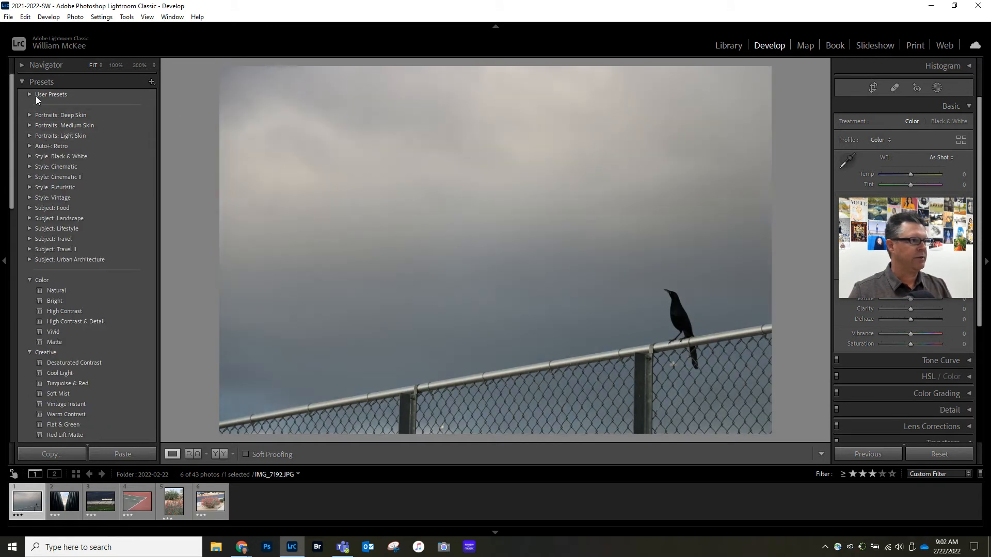
{"action": "left_click", "coordinate": [30, 280]}
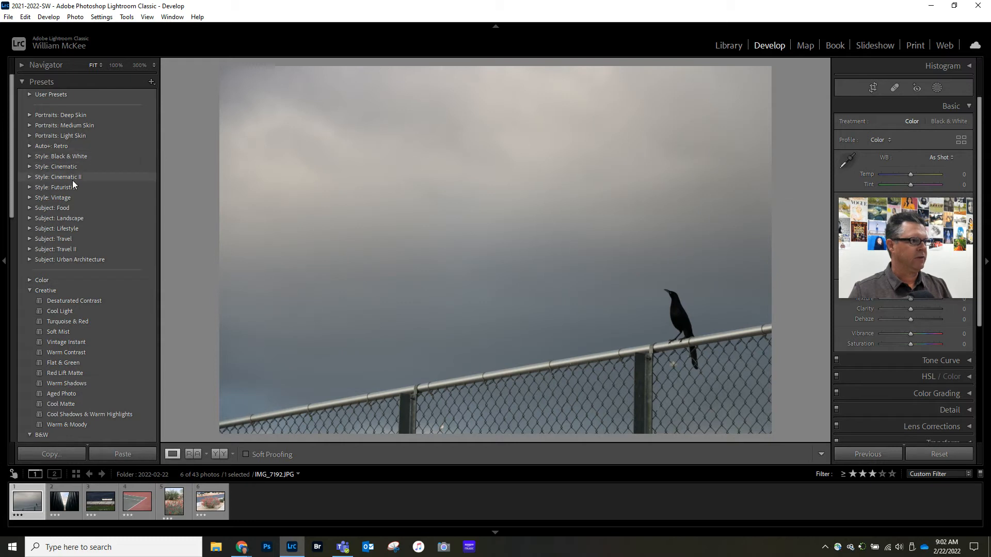
{"action": "left_click", "coordinate": [29, 280]}
{"action": "scroll", "coordinate": [88, 238], "scroll_direction": "down", "scroll_amount": 5}
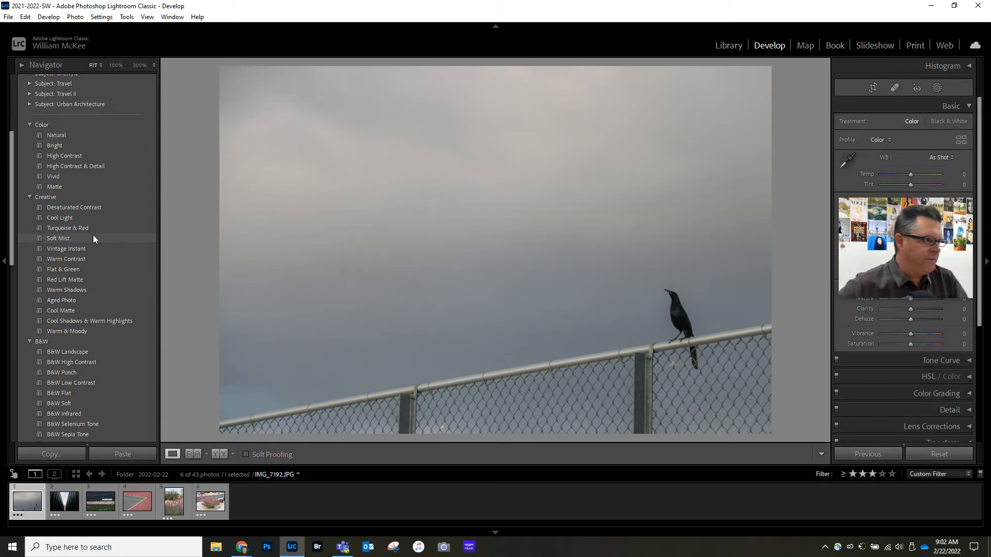
{"action": "scroll", "coordinate": [85, 242], "scroll_direction": "up", "scroll_amount": 5}
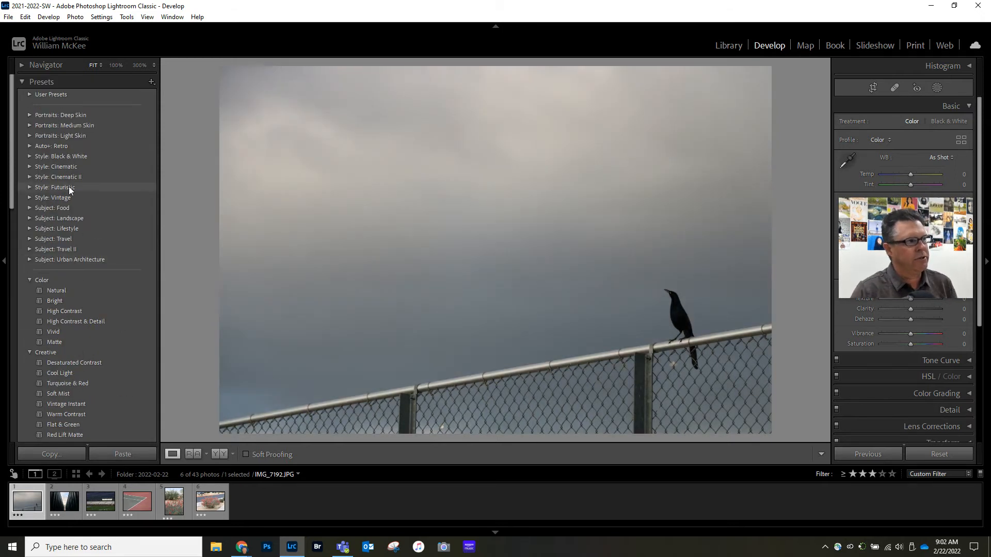
{"action": "scroll", "coordinate": [107, 249], "scroll_direction": "down", "scroll_amount": 5}
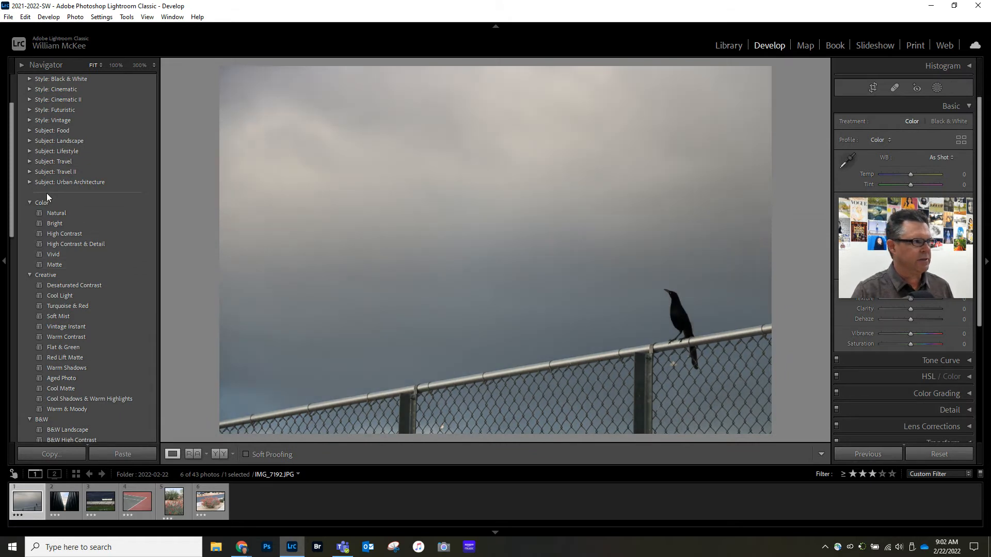
Step: Apply the Vivid preset to the bird photo and the Soft Mist preset to the container gap photo, IMG_7197
{"action": "scroll", "coordinate": [51, 304], "scroll_direction": "down", "scroll_amount": 5}
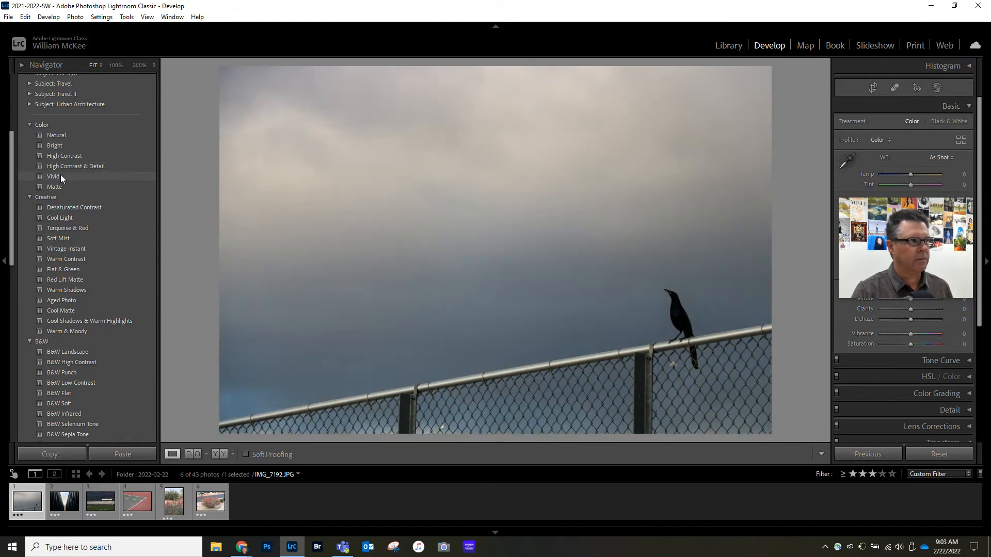
{"action": "left_click", "coordinate": [61, 176]}
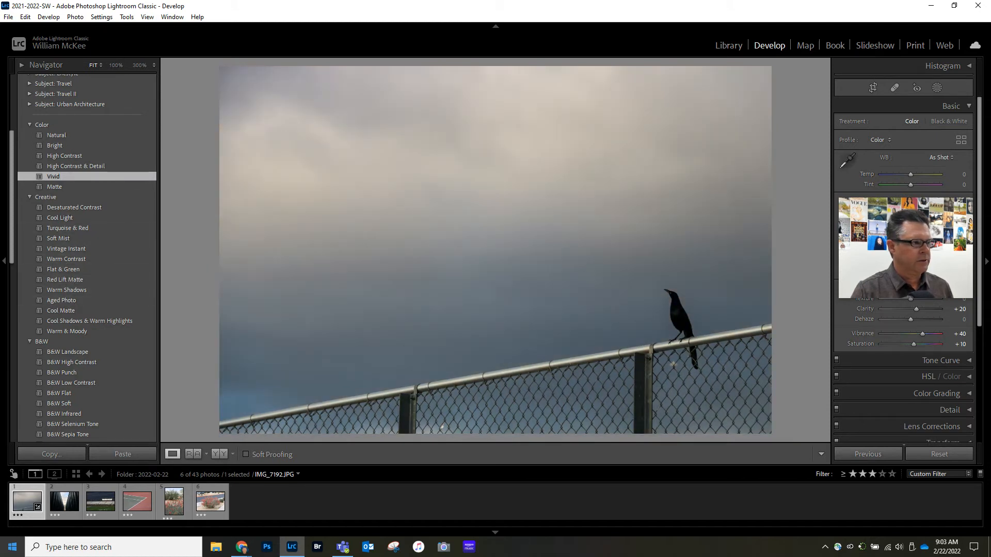
{"action": "left_click", "coordinate": [60, 501]}
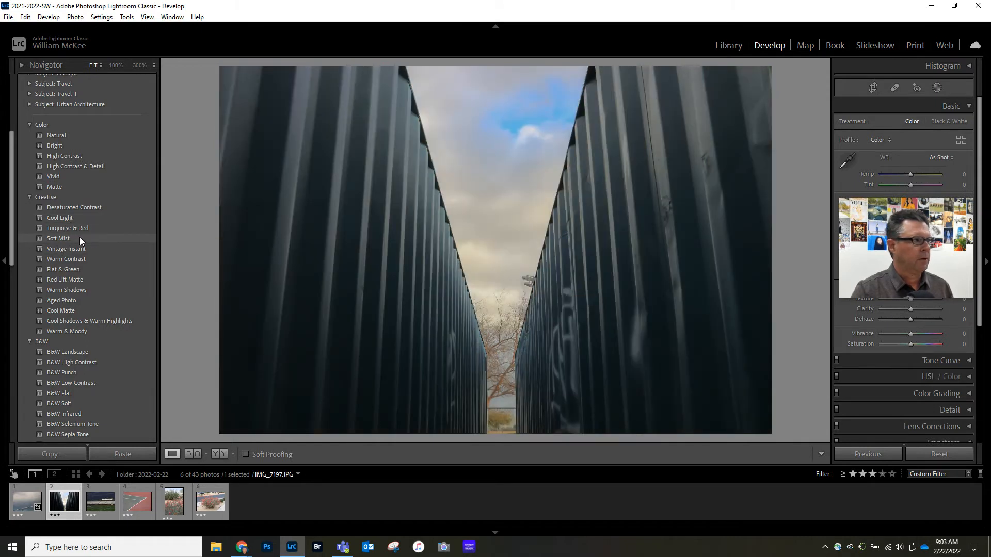
{"action": "left_click", "coordinate": [67, 238]}
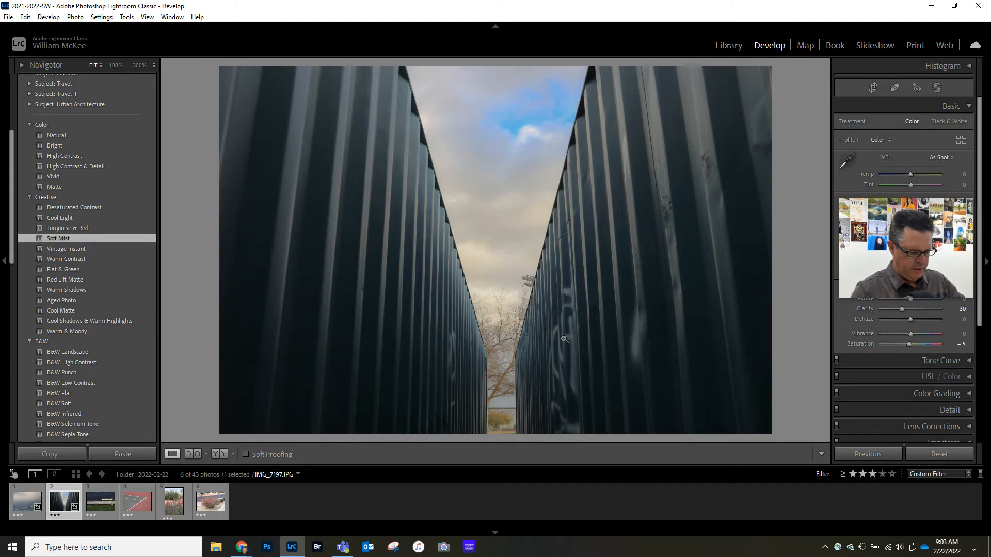
Step: Straighten the container gap photo with the Crop tool by rotating it 0.65 degrees, and commit the crop
{"action": "key", "text": "r"}
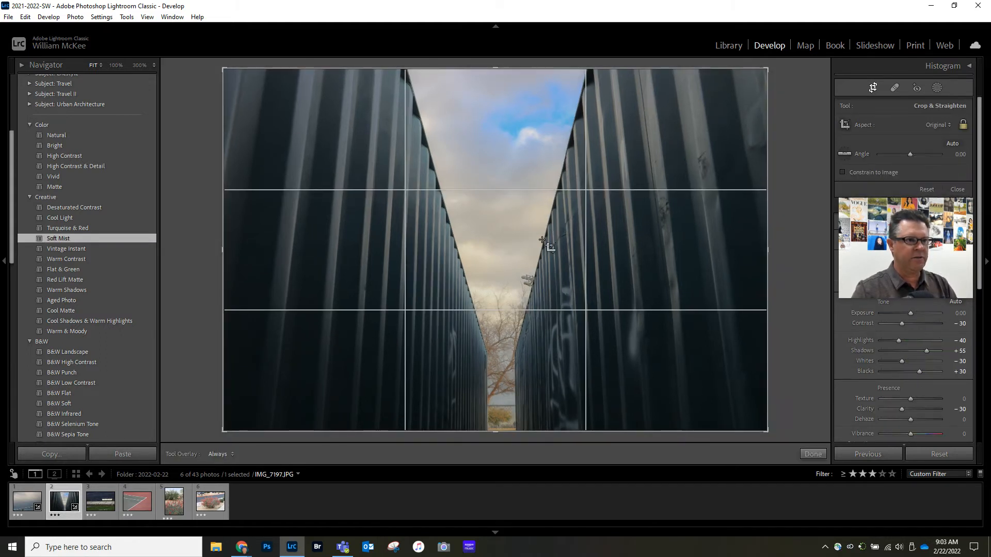
{"action": "key", "text": "o"}
{"action": "left_click_drag", "start_coordinate": [806, 227], "coordinate": [805, 232]}
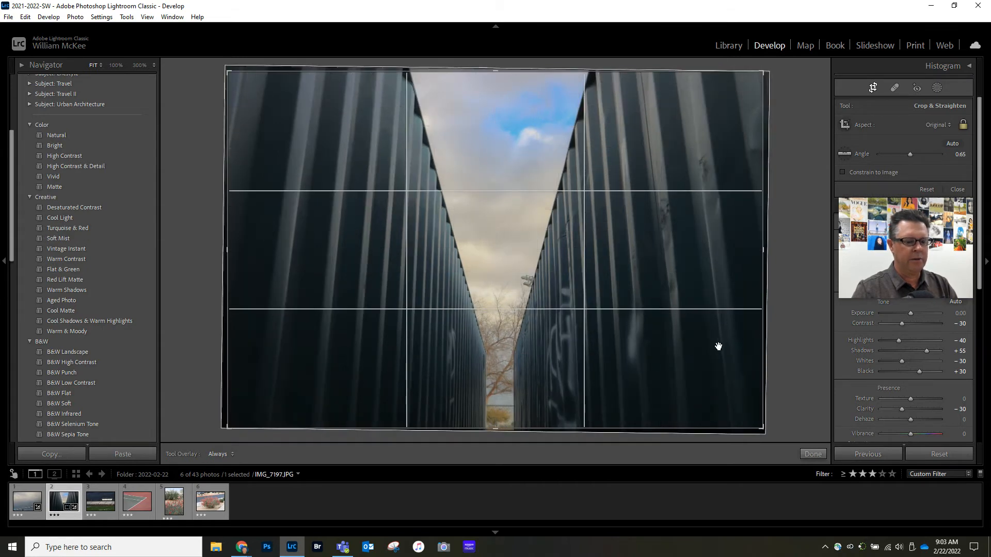
{"action": "key", "text": "Return"}
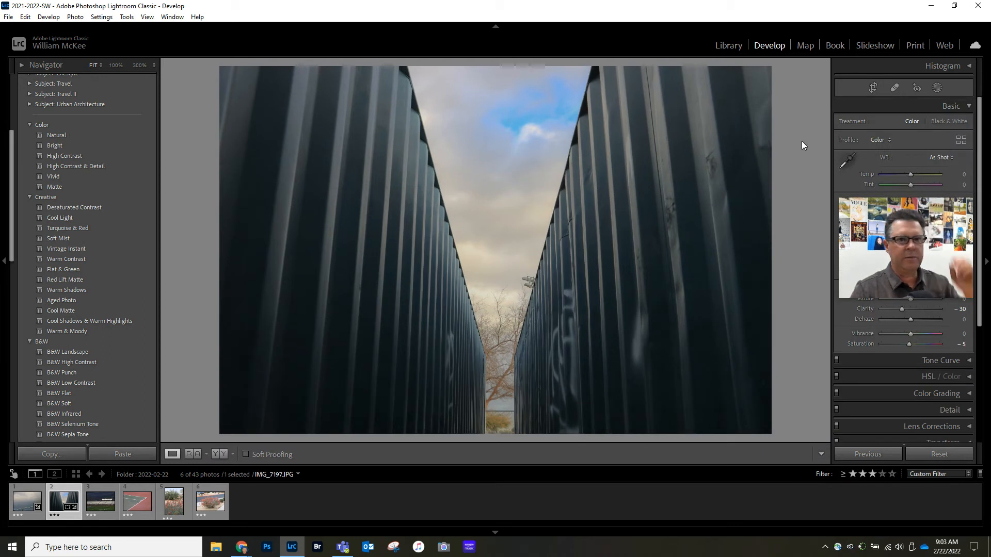
Step: Adjust the container gap photo's tone to Highlights -74, Shadows +60 and Exposure +0.09
{"action": "mouse_move", "coordinate": [899, 215]}
{"action": "left_click_drag", "start_coordinate": [905, 207], "coordinate": [248, 96]}
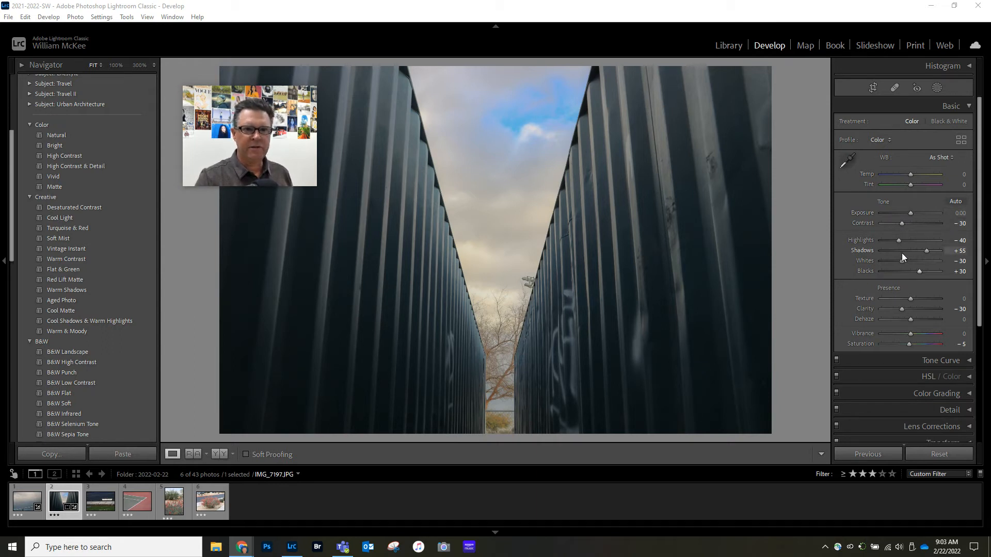
{"action": "left_click_drag", "start_coordinate": [897, 240], "coordinate": [929, 252]}
{"action": "left_click_drag", "start_coordinate": [911, 212], "coordinate": [911, 213]}
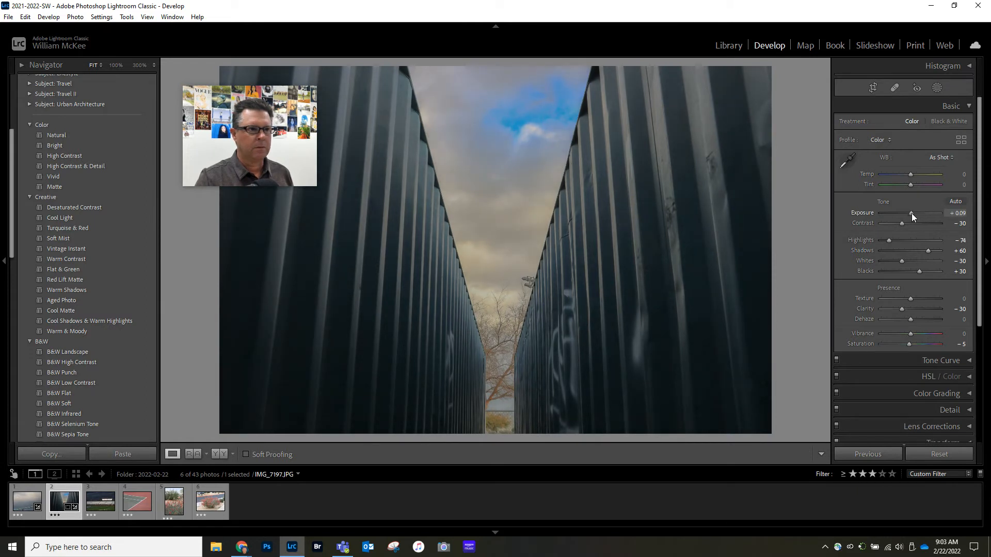
Step: Add a post-crop vignette with an amount of -35 to the container gap photo and compare it with the original
{"action": "scroll", "coordinate": [912, 283], "scroll_direction": "down", "scroll_amount": 3}
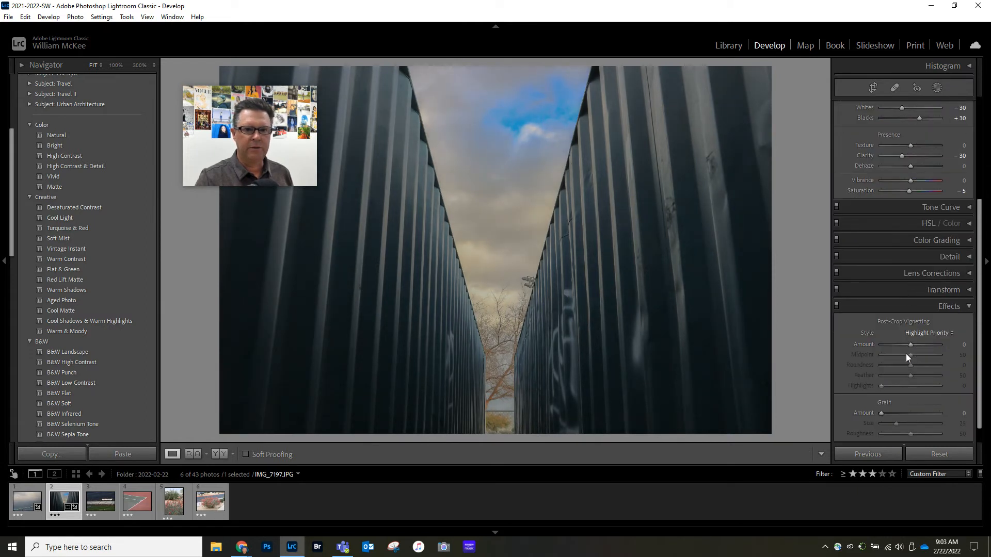
{"action": "left_click_drag", "start_coordinate": [909, 344], "coordinate": [899, 342]}
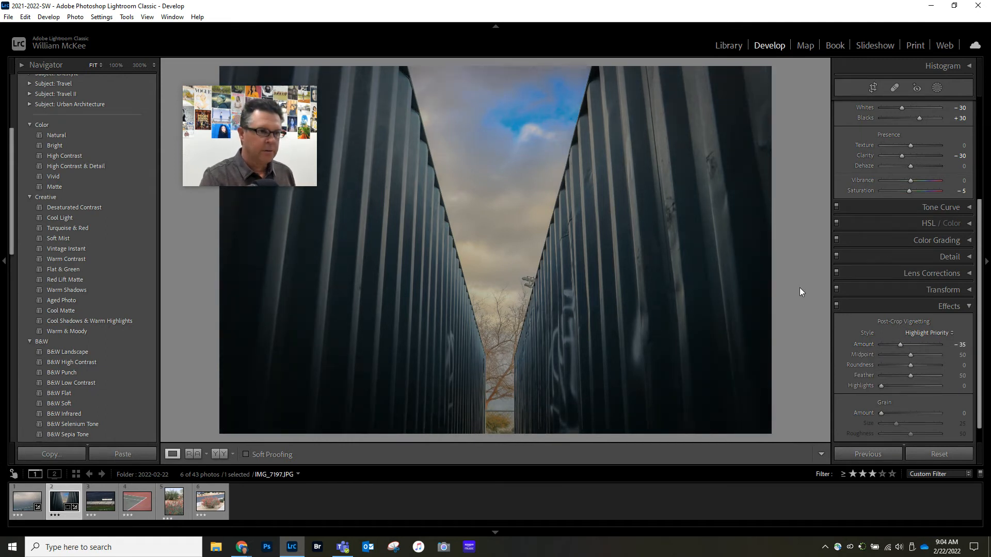
{"action": "key", "text": "backslash"}
{"action": "key", "text": "backslash"}
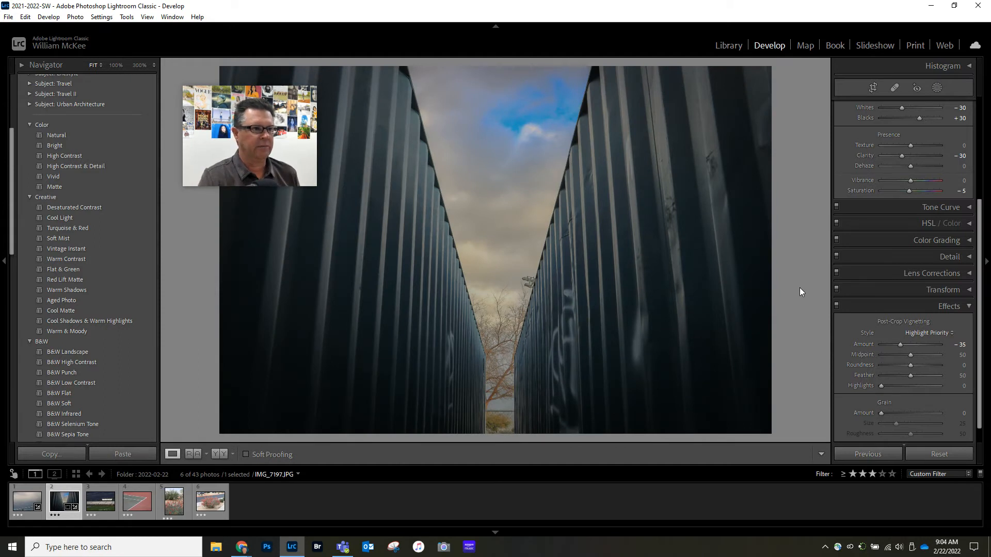
Step: Apply the Warm Contrast preset to the stadium photo, IMG_7199, and raise its exposure to +0.44
{"action": "left_click", "coordinate": [103, 502]}
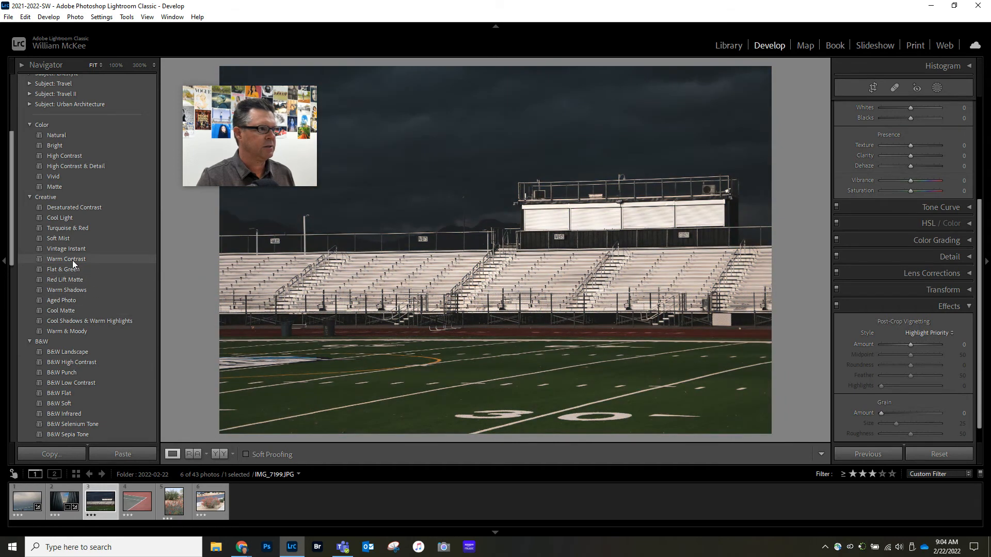
{"action": "left_click", "coordinate": [72, 260]}
{"action": "scroll", "coordinate": [896, 125], "scroll_direction": "up", "scroll_amount": 5}
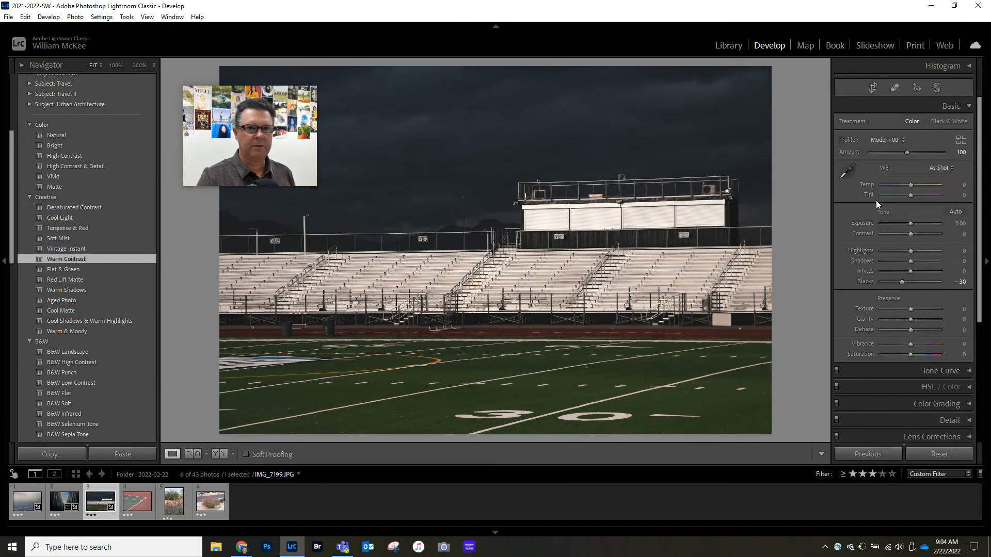
{"action": "left_click_drag", "start_coordinate": [909, 223], "coordinate": [911, 225]}
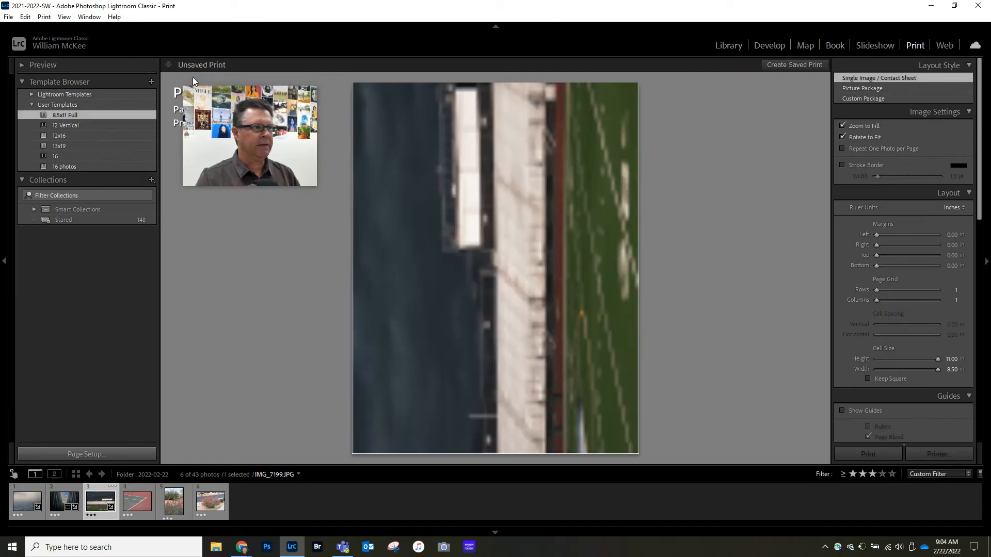
Step: Open the stadium photo in the Print module and set the page to Letter 8.5"x11" in landscape orientation
{"action": "left_click_drag", "start_coordinate": [220, 92], "coordinate": [72, 332]}
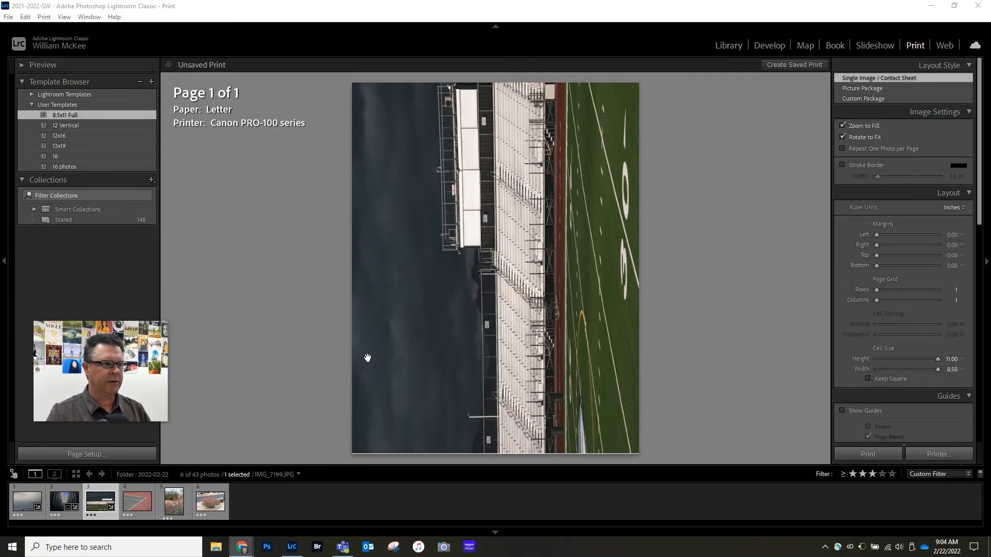
{"action": "left_click", "coordinate": [110, 455]}
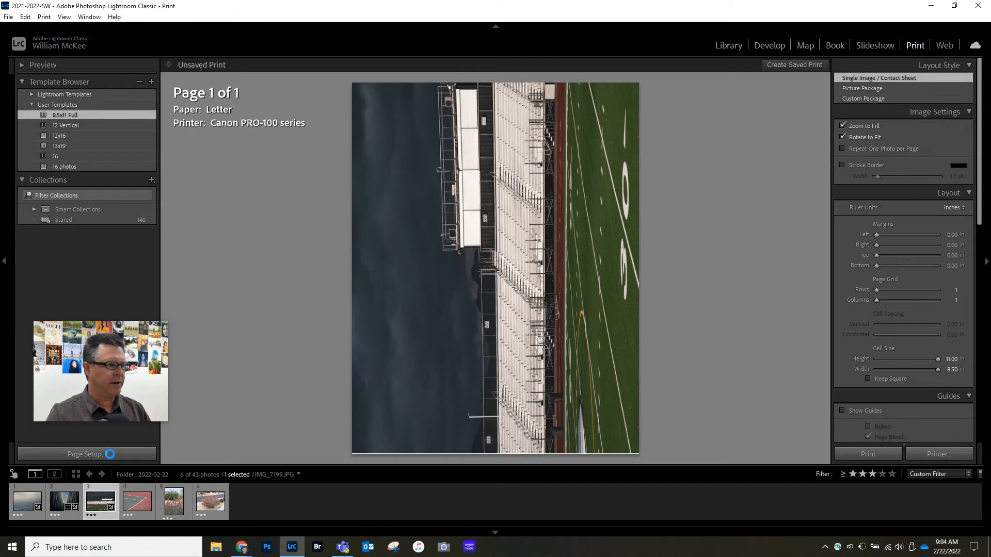
{"action": "left_click", "coordinate": [577, 313]}
{"action": "left_click", "coordinate": [541, 335]}
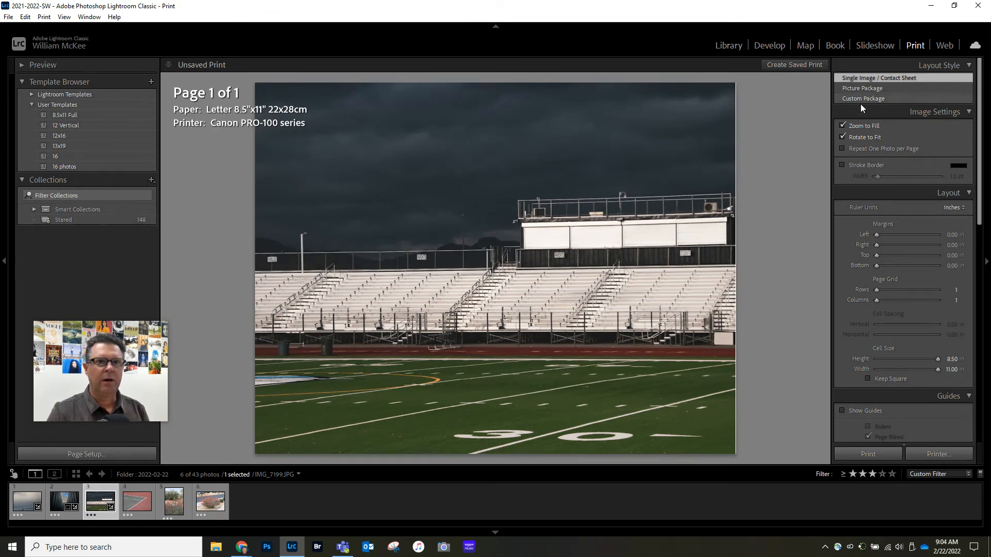
Step: Turn off Rotate to Fit and lay out all the filtered photos in a page grid of 2 rows and 3 columns
{"action": "left_click", "coordinate": [842, 136]}
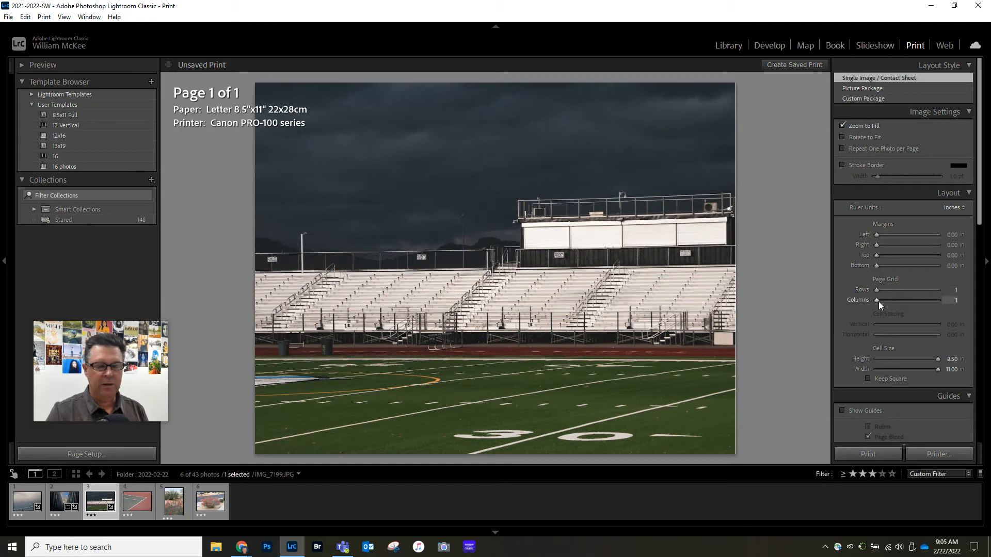
{"action": "mouse_move", "coordinate": [876, 290]}
{"action": "left_mouse_down"}
{"action": "mouse_move", "coordinate": [890, 290]}
{"action": "mouse_move", "coordinate": [891, 300]}
{"action": "left_mouse_up"}
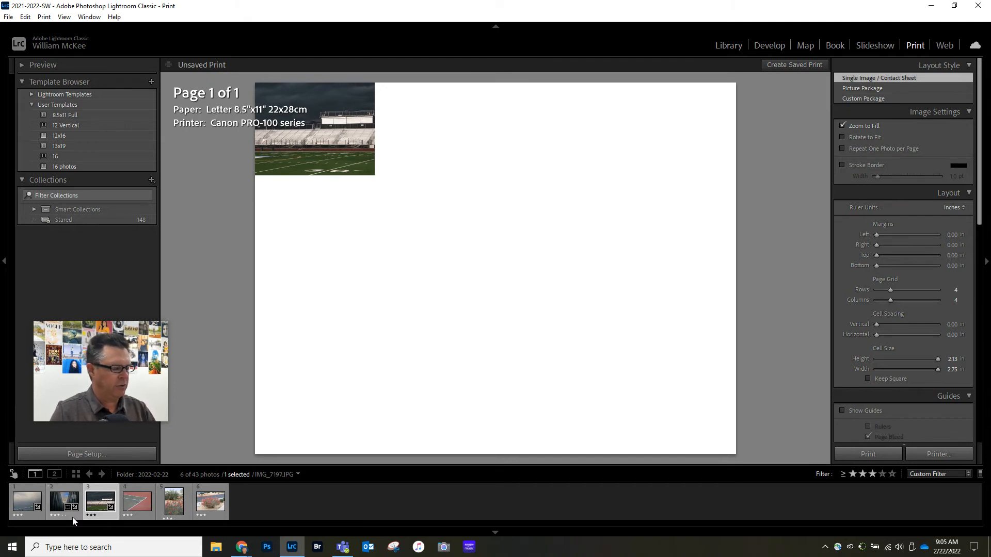
{"action": "key", "text": "ctrl+a"}
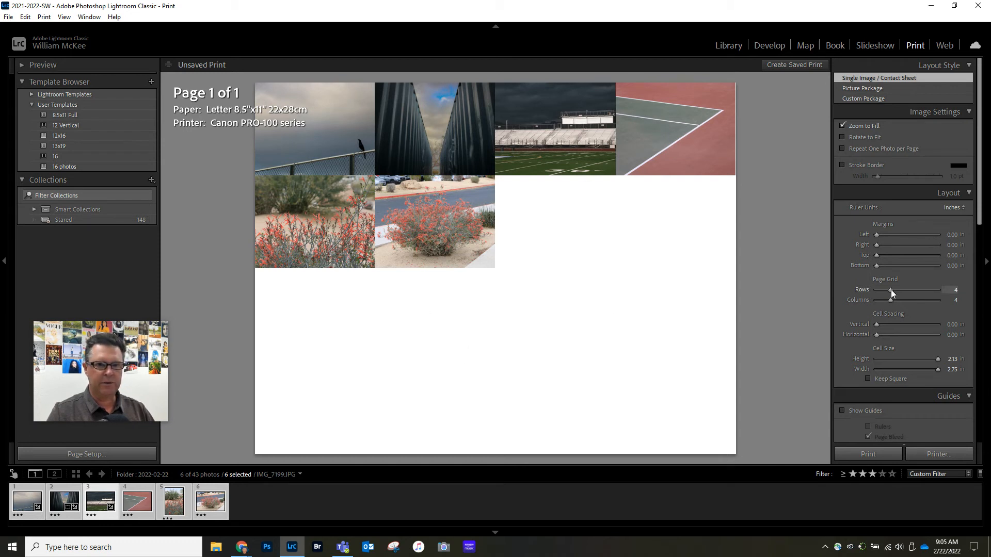
{"action": "left_click_drag", "start_coordinate": [888, 290], "coordinate": [886, 300]}
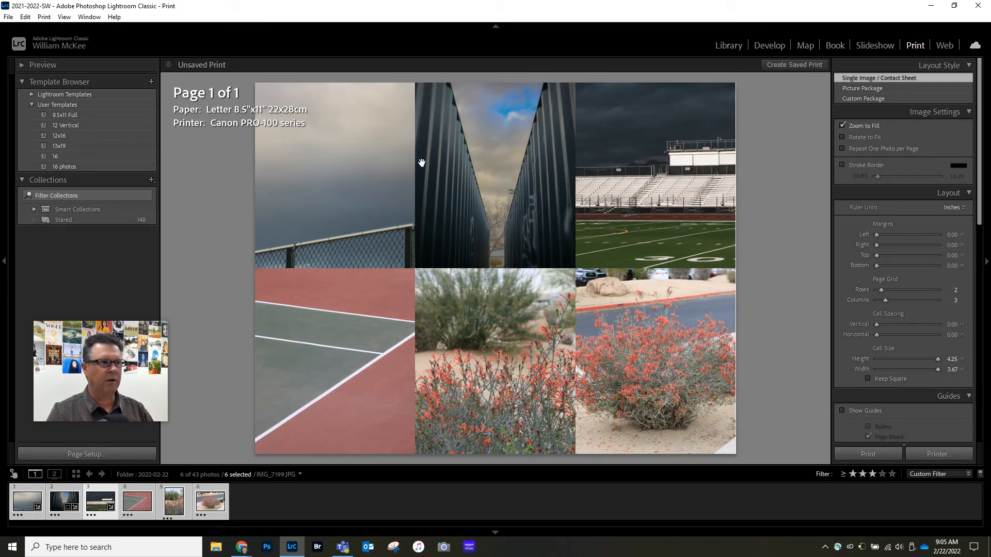
Step: Reposition the bird, container gap, tennis court, vertical flowers and roadside bush photos within their print cells so the subjects are well framed
{"action": "left_click_drag", "start_coordinate": [345, 236], "coordinate": [305, 183]}
{"action": "left_click_drag", "start_coordinate": [393, 166], "coordinate": [376, 169]}
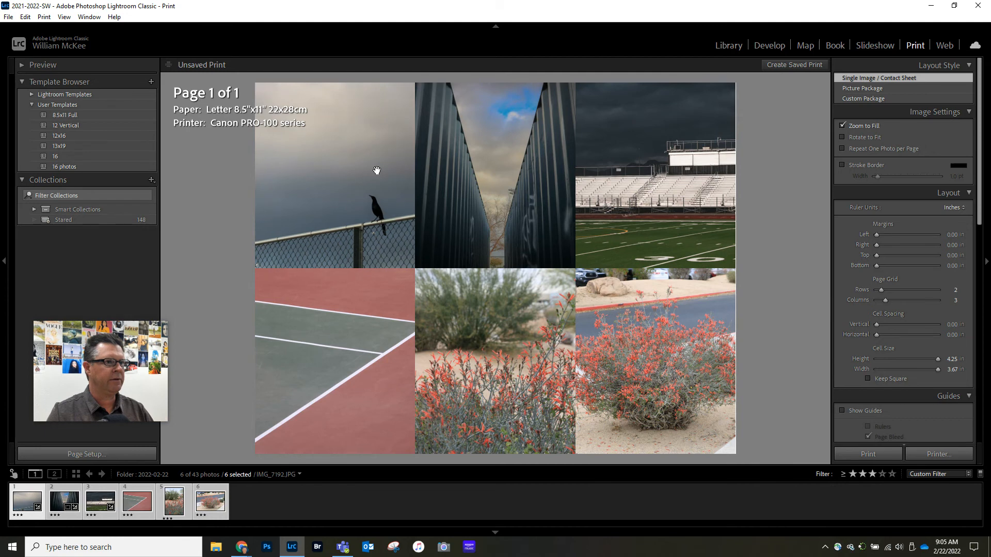
{"action": "left_click_drag", "start_coordinate": [544, 163], "coordinate": [533, 166]}
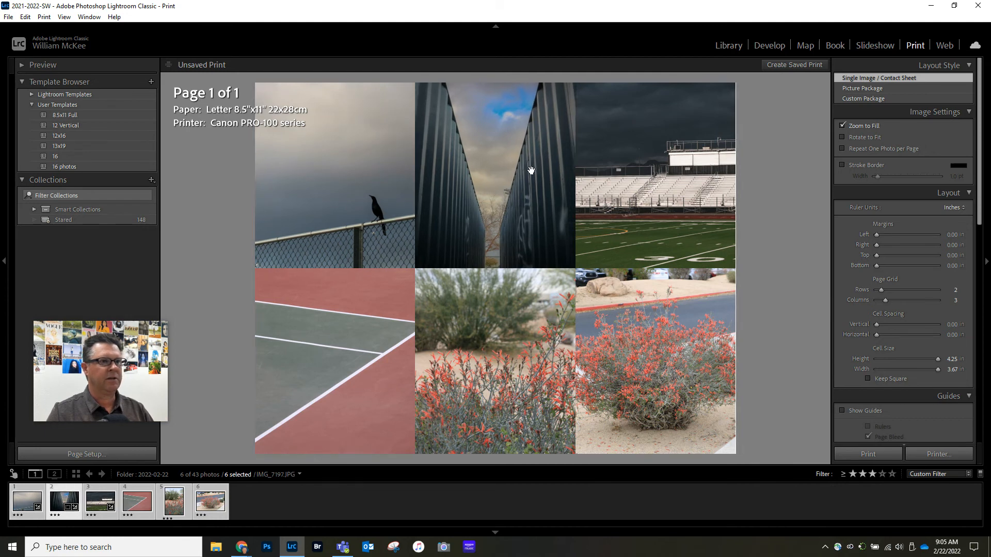
{"action": "left_click_drag", "start_coordinate": [342, 338], "coordinate": [311, 338]}
{"action": "left_click_drag", "start_coordinate": [518, 382], "coordinate": [529, 383]}
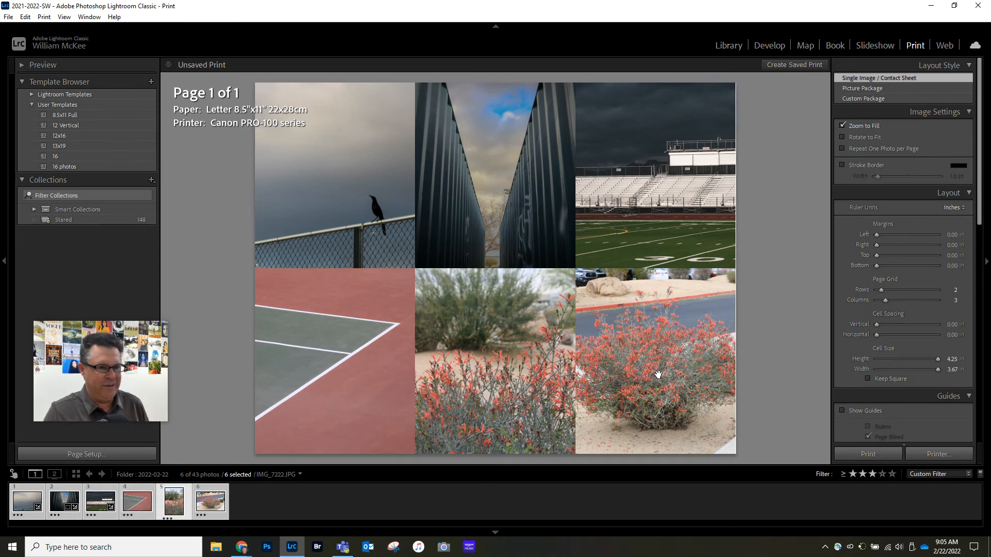
{"action": "left_click_drag", "start_coordinate": [659, 367], "coordinate": [681, 372]}
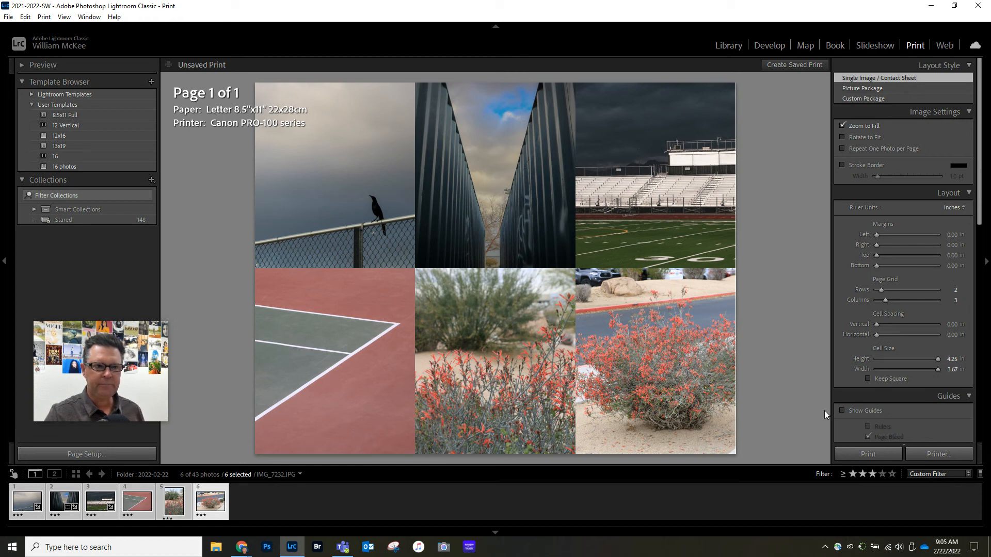
Step: Try Keep Square on the print cells, turn it off again and set the cell width to 3.66 in
{"action": "left_click", "coordinate": [867, 379]}
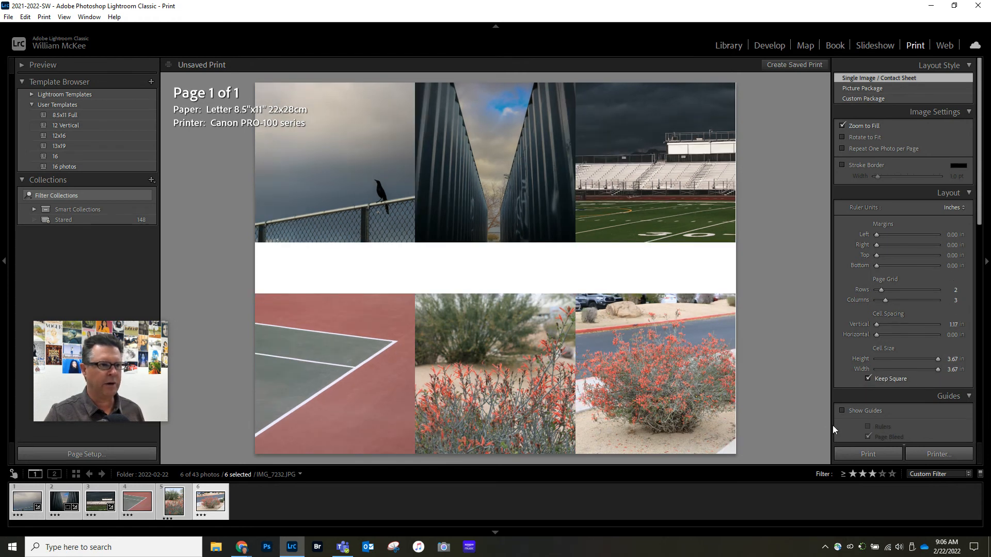
{"action": "left_click", "coordinate": [868, 379]}
{"action": "mouse_move", "coordinate": [938, 369]}
{"action": "left_mouse_down"}
{"action": "mouse_move", "coordinate": [915, 371]}
{"action": "mouse_move", "coordinate": [949, 373]}
{"action": "left_mouse_up"}
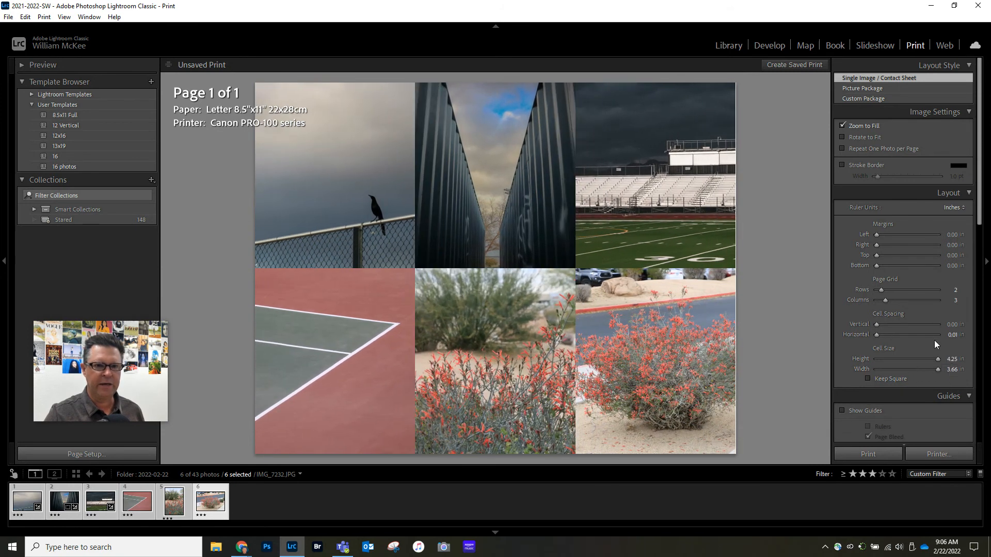
Step: Try showing the layout guides and the filename photo info on the page, turning each back off
{"action": "scroll", "coordinate": [912, 308], "scroll_direction": "down", "scroll_amount": 3}
{"action": "left_click", "coordinate": [841, 265]}
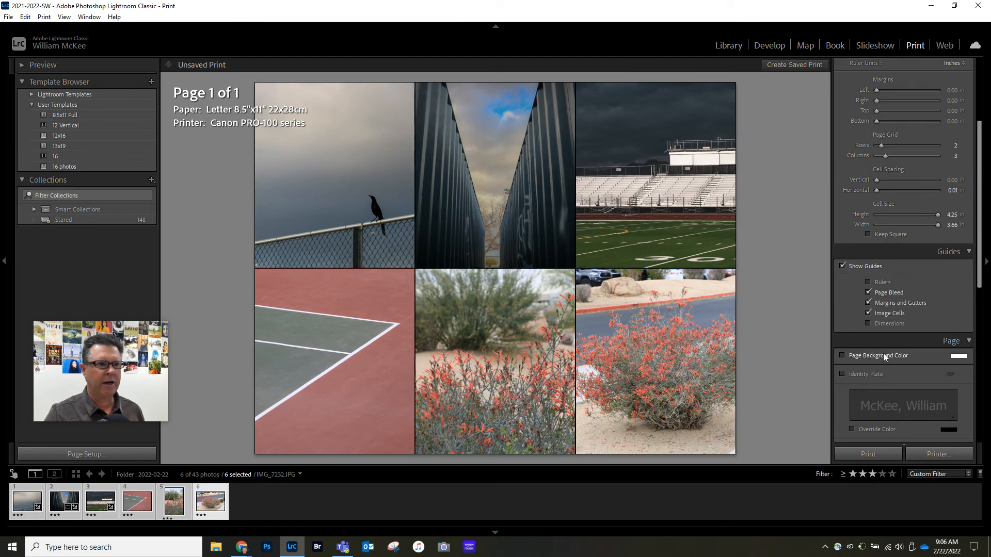
{"action": "left_click", "coordinate": [841, 266]}
{"action": "scroll", "coordinate": [932, 284], "scroll_direction": "down", "scroll_amount": 5}
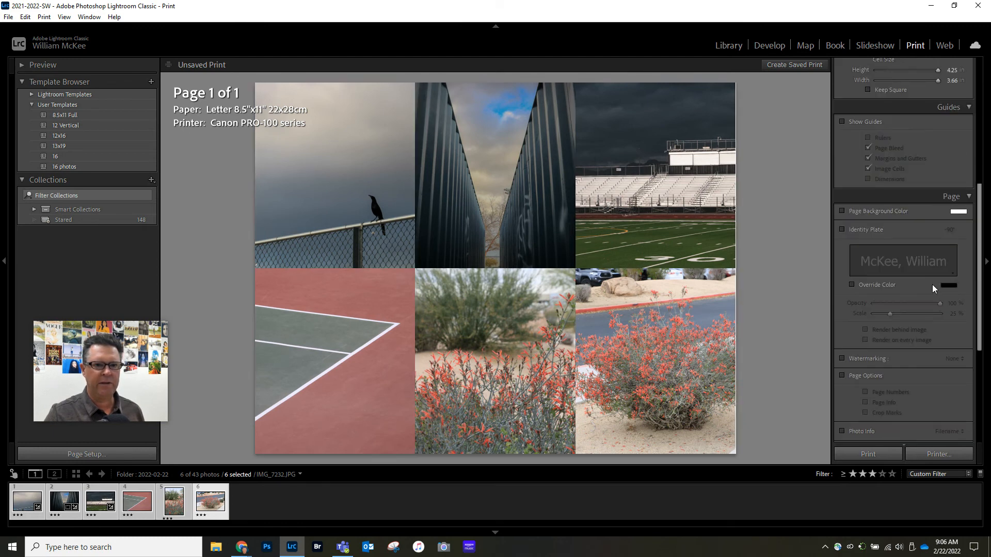
{"action": "left_click", "coordinate": [842, 358]}
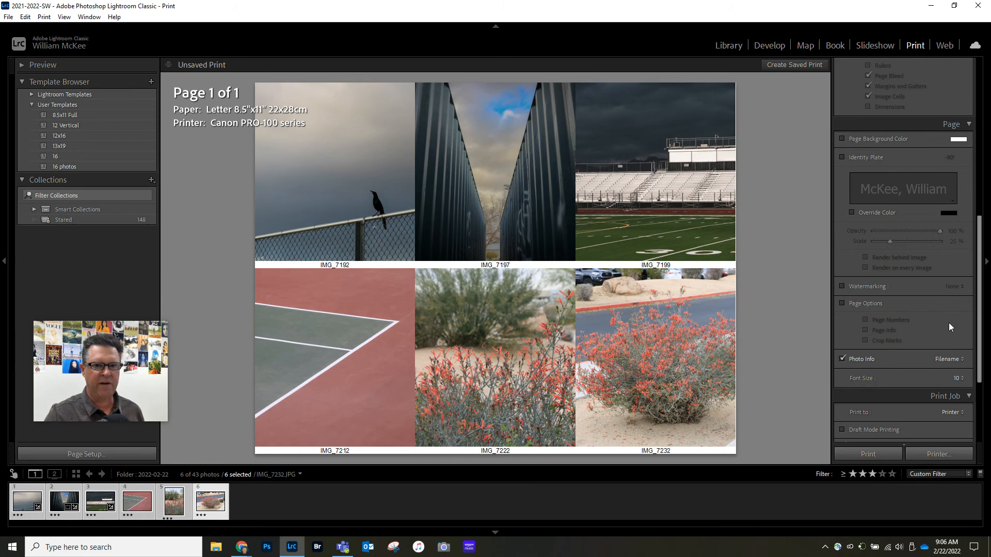
{"action": "left_click", "coordinate": [842, 358]}
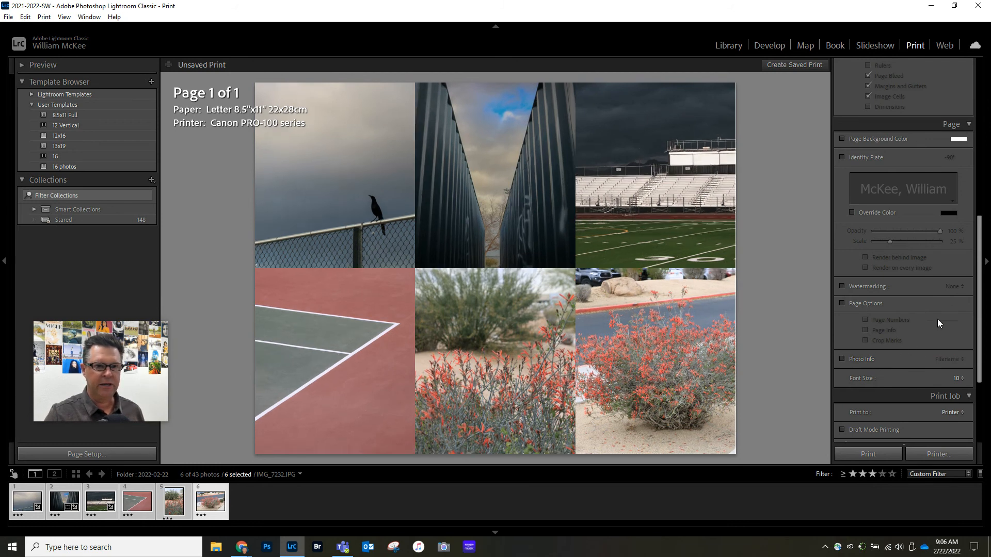
Step: Set the print job to output to a JPEG file
{"action": "scroll", "coordinate": [924, 310], "scroll_direction": "down", "scroll_amount": 3}
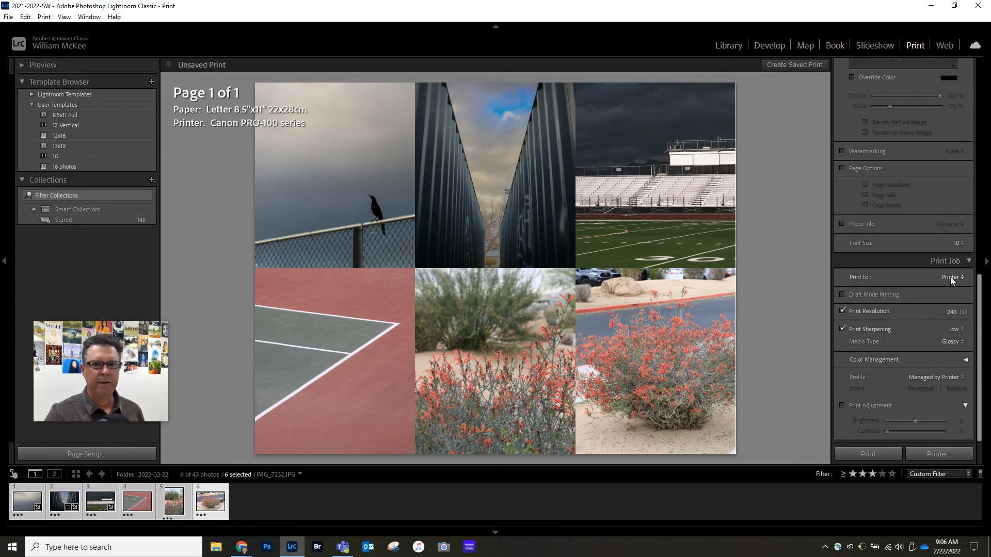
{"action": "left_click", "coordinate": [951, 278]}
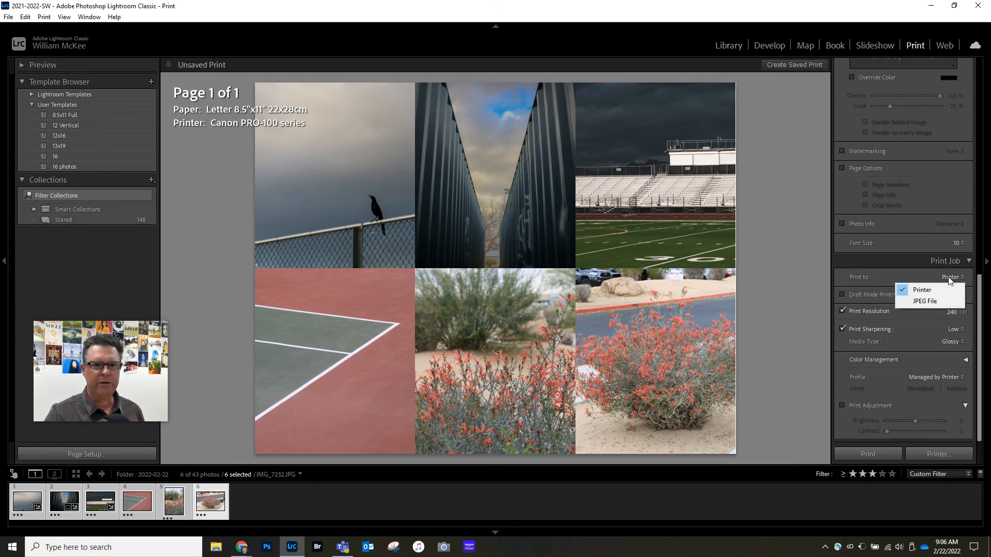
{"action": "left_click", "coordinate": [923, 301]}
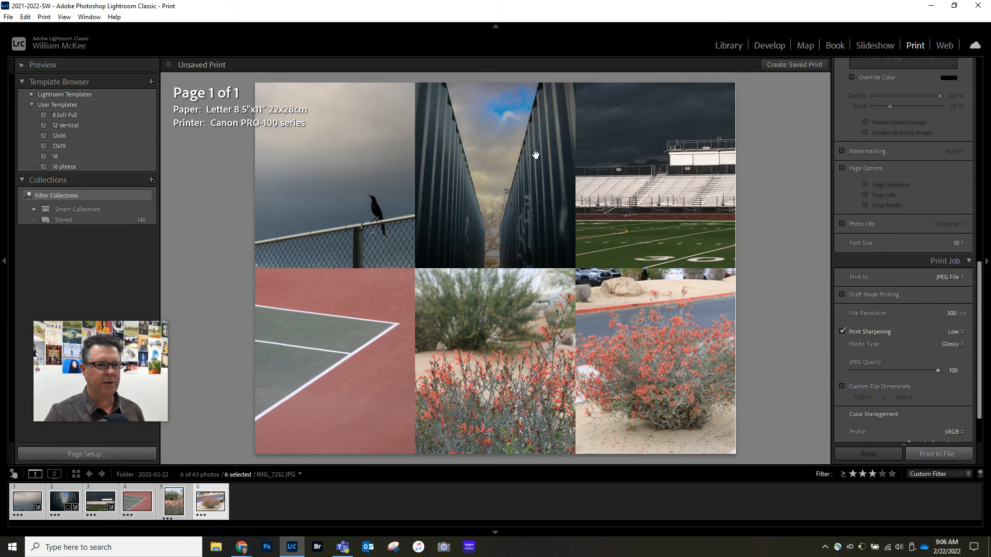
Step: Print the six-photo contact sheet to a JPG file named sessionname in the projects folder of Creative Cloud Files
{"action": "left_click", "coordinate": [931, 455]}
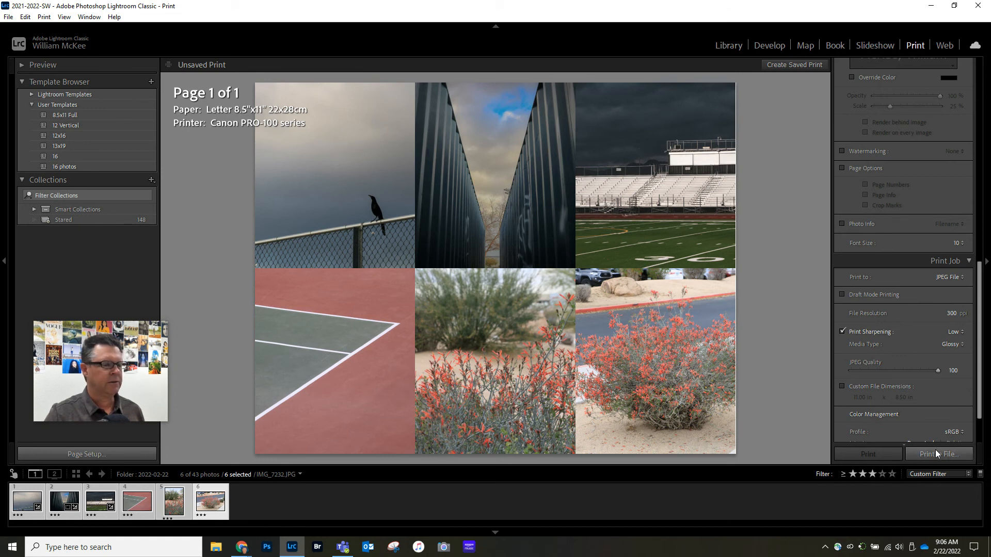
{"action": "left_click_drag", "start_coordinate": [514, 136], "coordinate": [421, 130]}
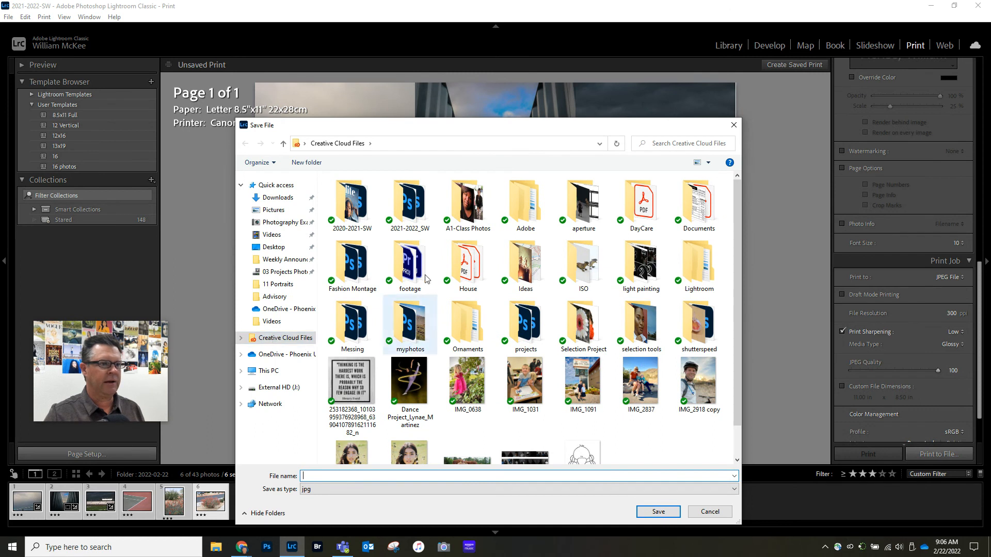
{"action": "left_click", "coordinate": [527, 329]}
{"action": "double_click", "coordinate": [527, 328]}
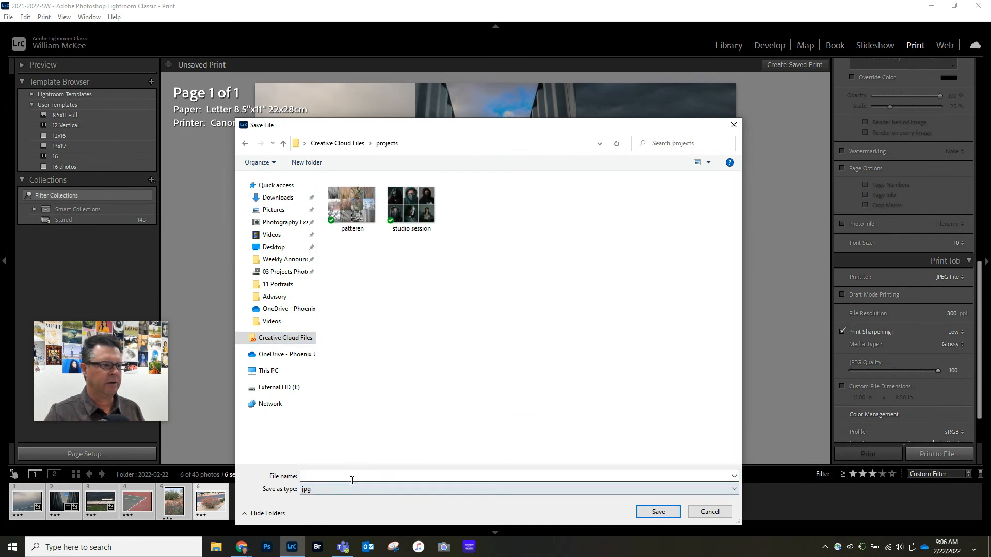
{"action": "left_click", "coordinate": [326, 477]}
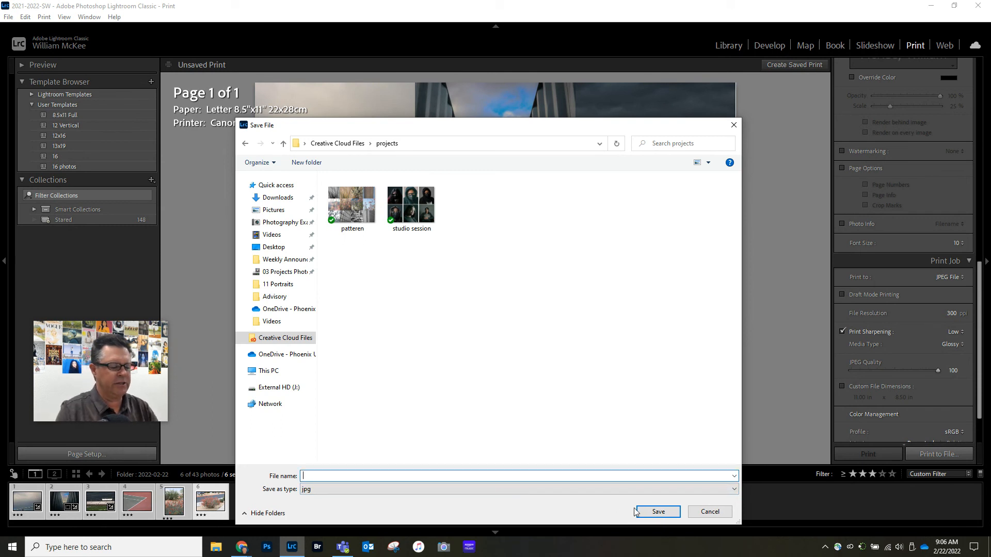
{"action": "type", "text": "sessionname"}
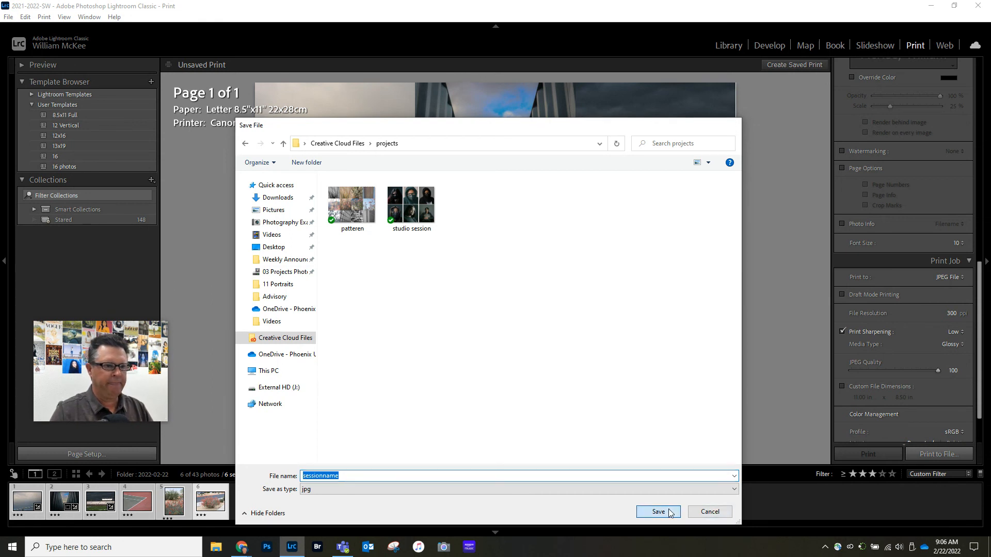
{"action": "left_click", "coordinate": [655, 512]}
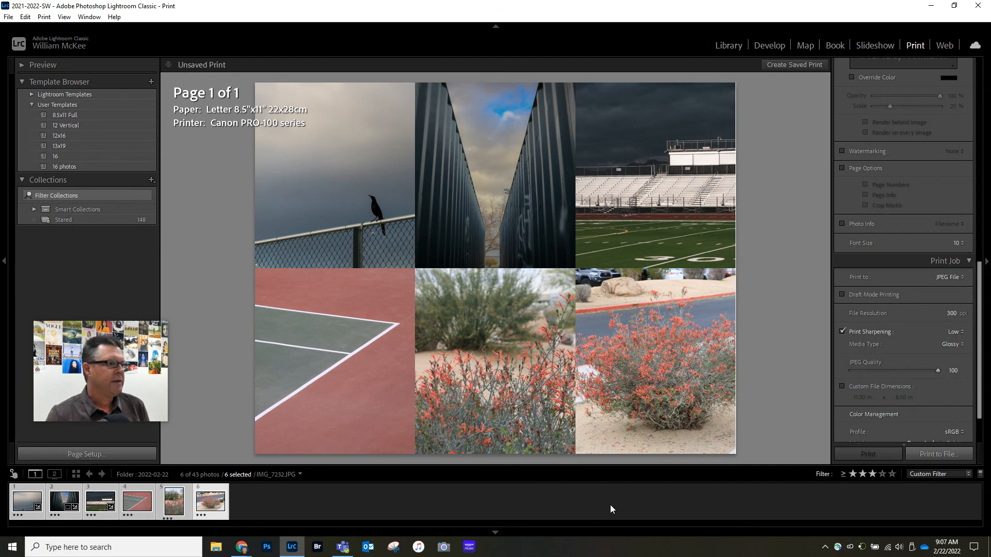
{"action": "mouse_move", "coordinate": [157, 363]}
{"action": "left_click", "coordinate": [119, 333]}
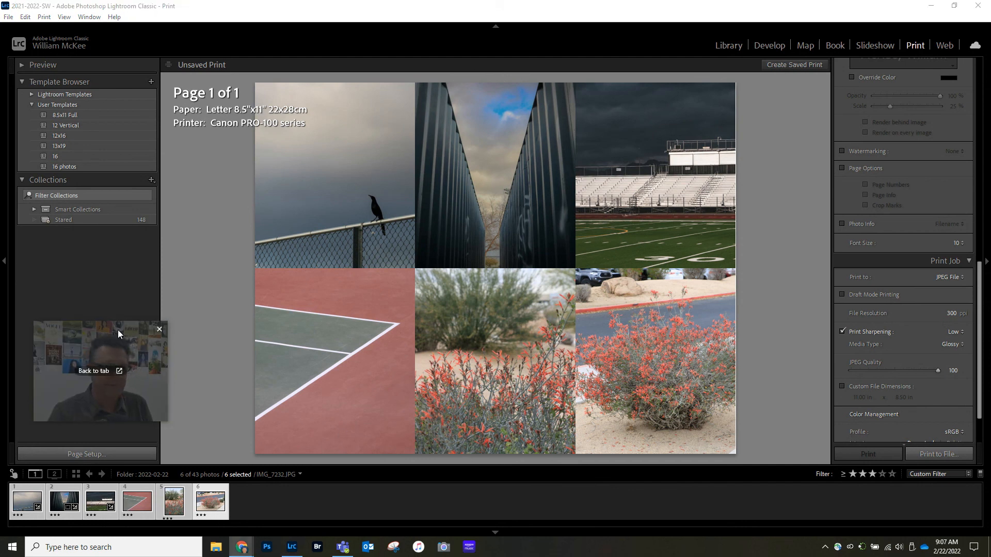
{"action": "left_click_drag", "start_coordinate": [98, 330], "coordinate": [809, 301]}
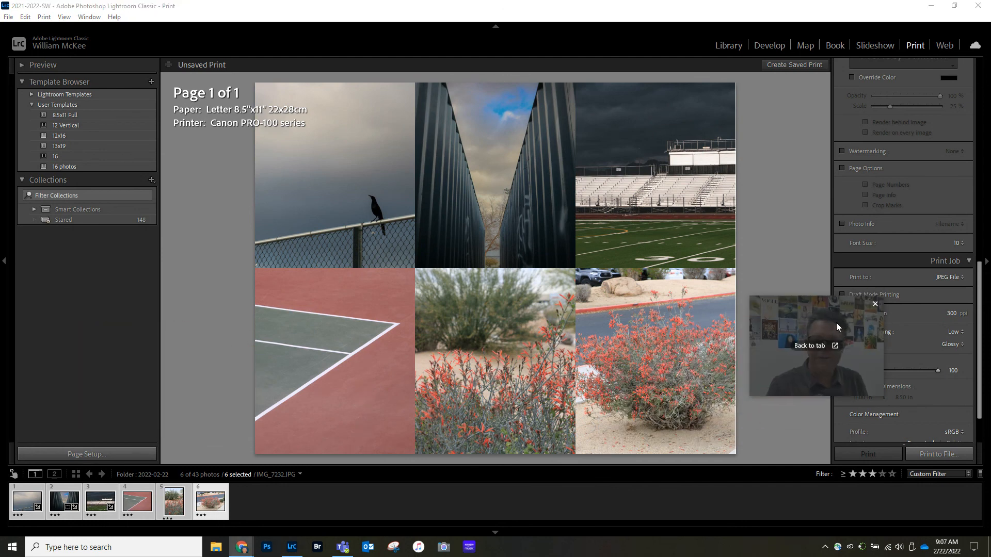